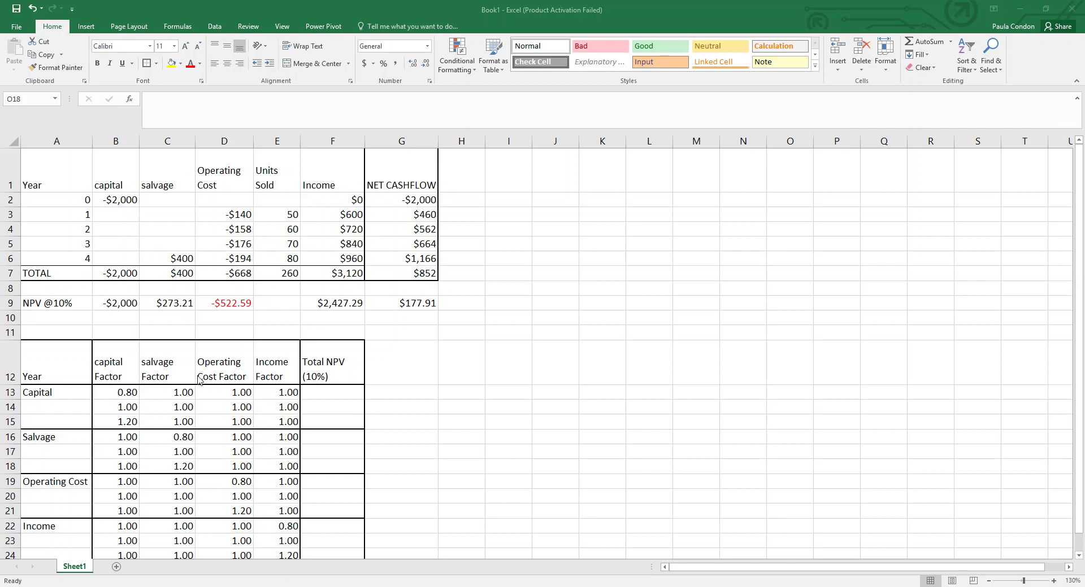
Begin the Total NPV formula in F13 with the capital and salvage terms, +B13*B9+C13*C9.
{"action": "left_click", "coordinate": [333, 394]}
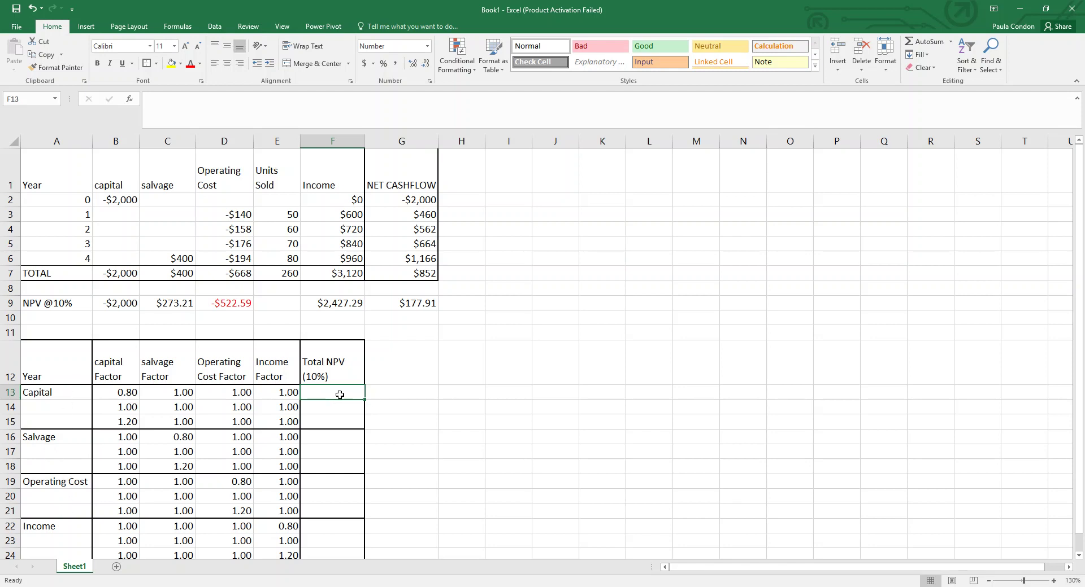
{"action": "type", "text": "+"}
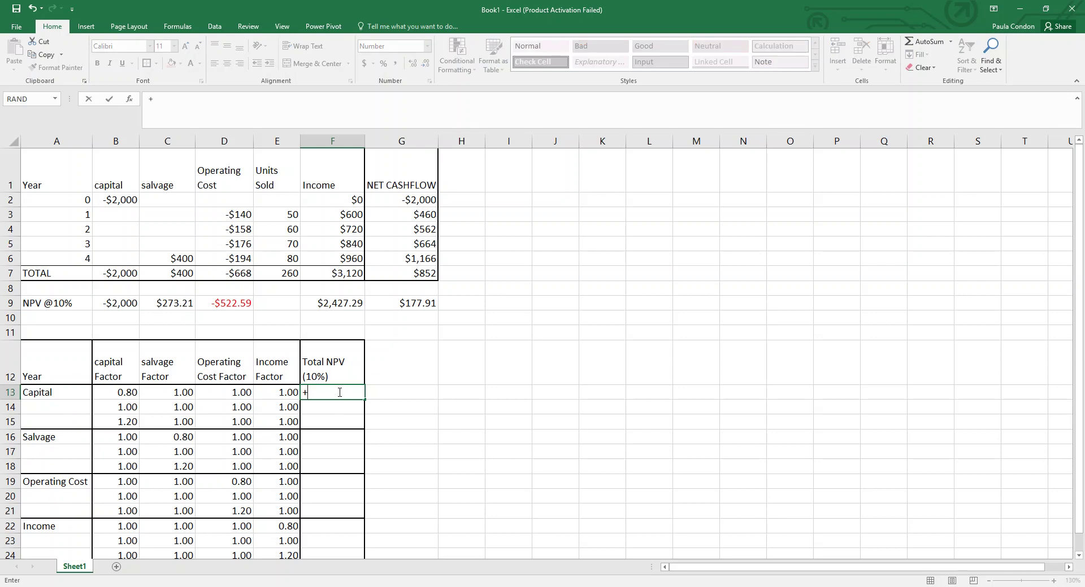
{"action": "left_click", "coordinate": [114, 394]}
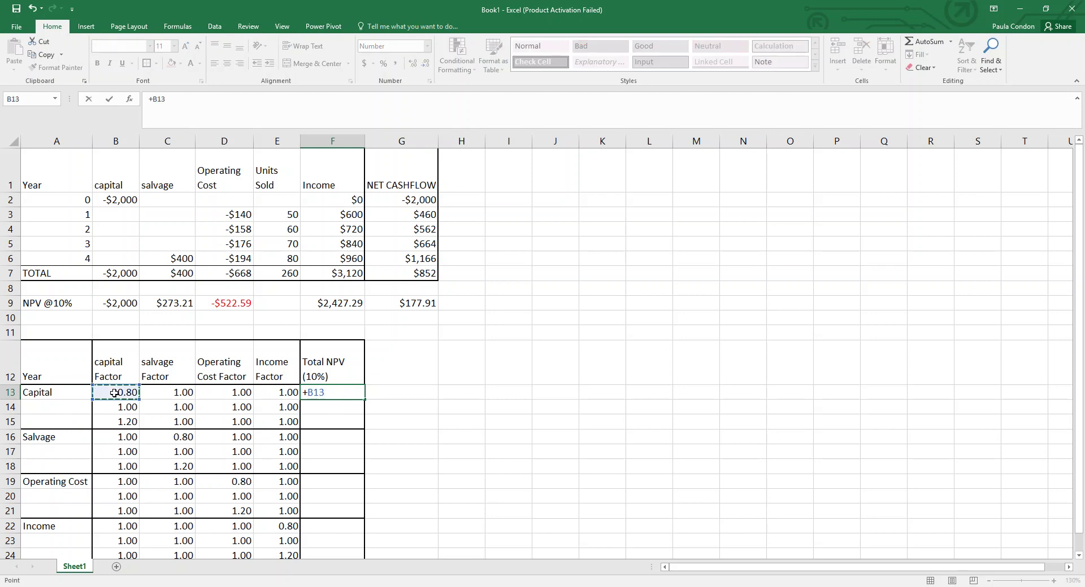
{"action": "type", "text": "*"}
{"action": "left_click", "coordinate": [130, 302]}
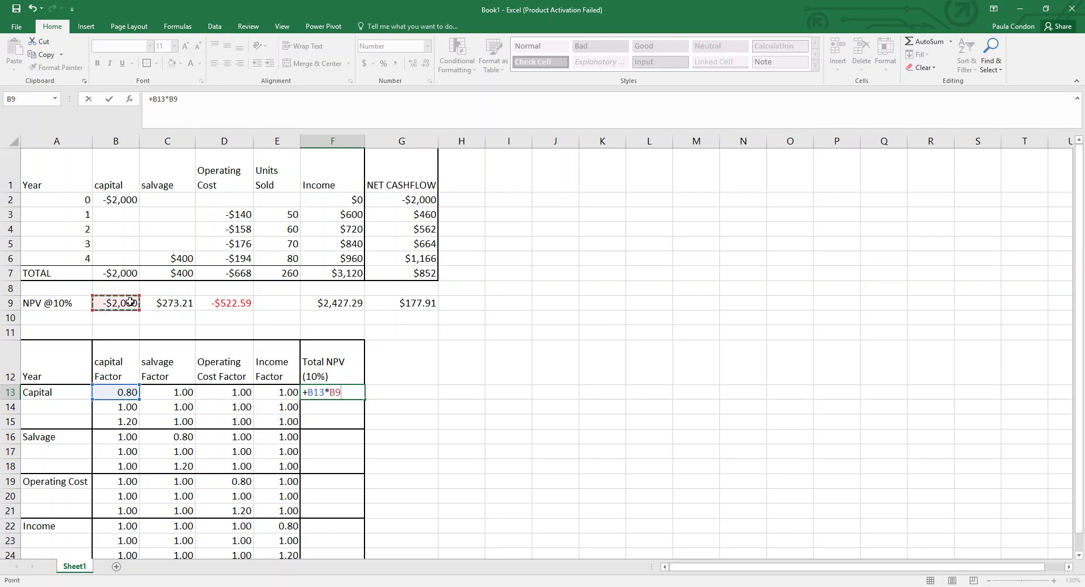
{"action": "type", "text": "+"}
{"action": "left_click", "coordinate": [186, 393]}
{"action": "type", "text": "*"}
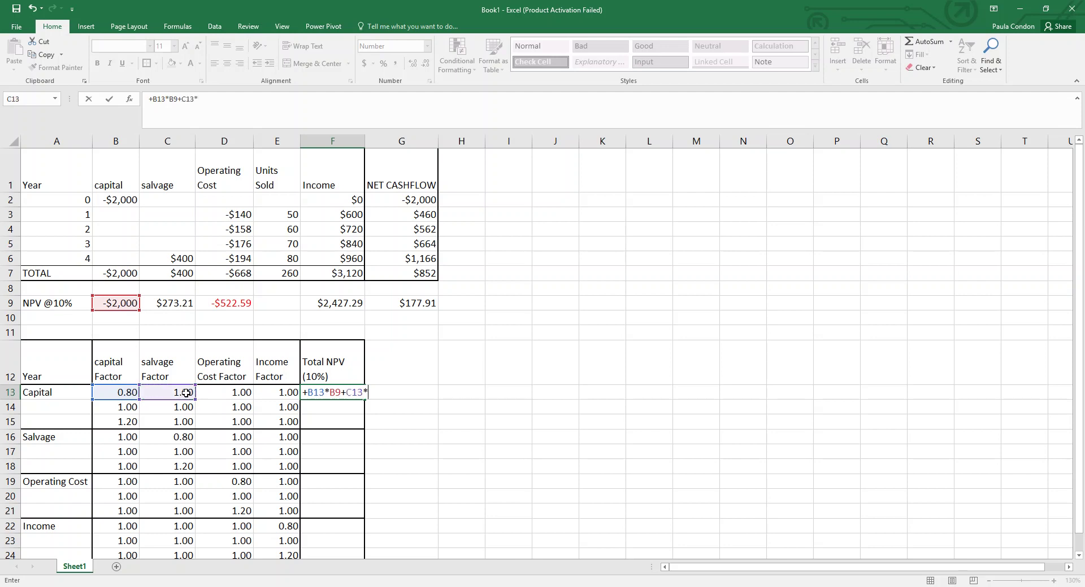
{"action": "left_click", "coordinate": [181, 302]}
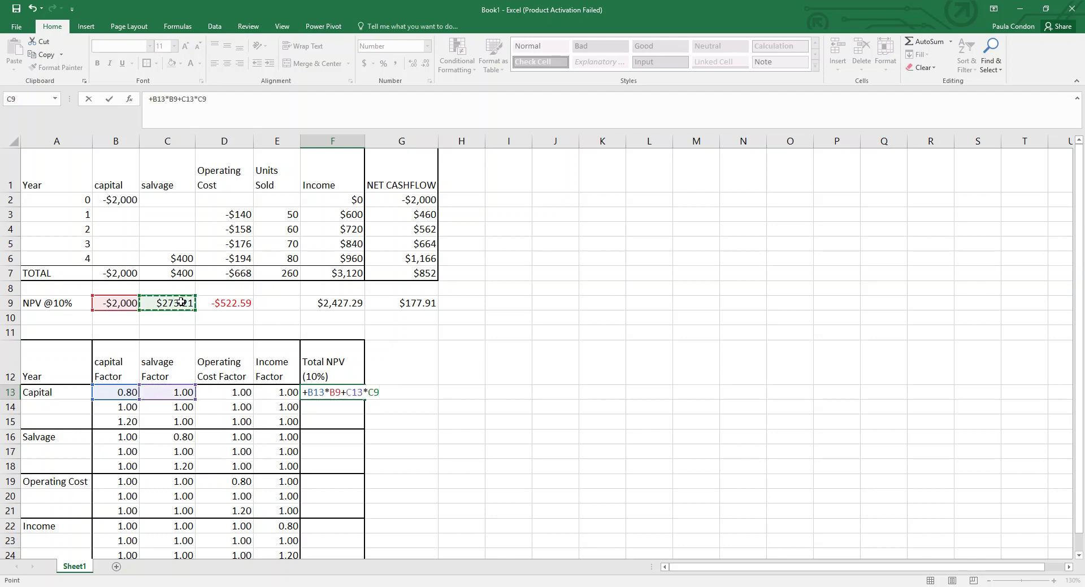
Complete the F13 formula with the operating cost and income terms, +D13*D9+E13*F9.
{"action": "type", "text": "+"}
{"action": "left_click", "coordinate": [244, 392]}
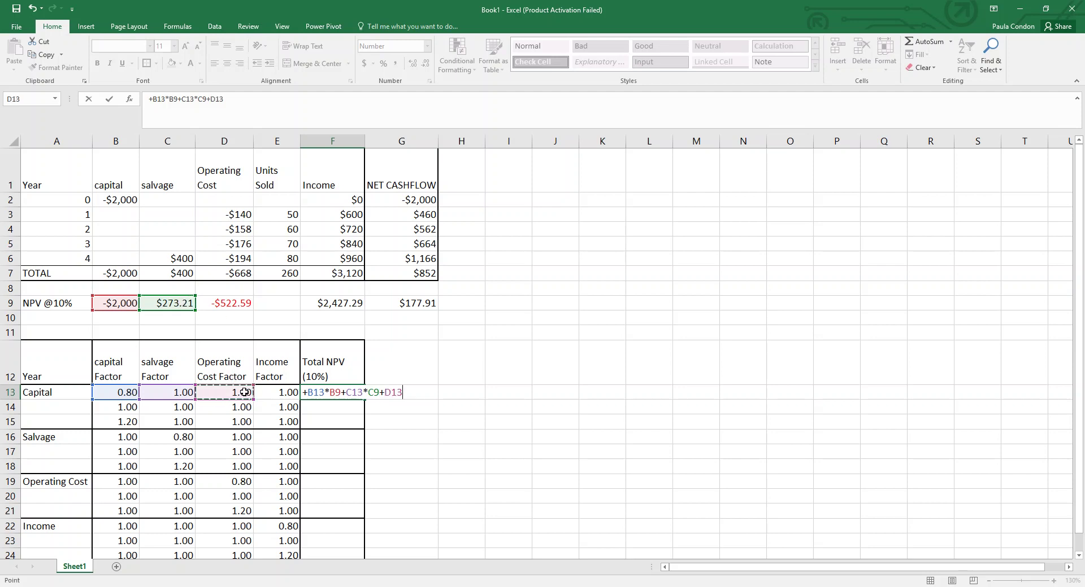
{"action": "type", "text": "*"}
{"action": "left_click", "coordinate": [240, 302]}
{"action": "type", "text": "+"}
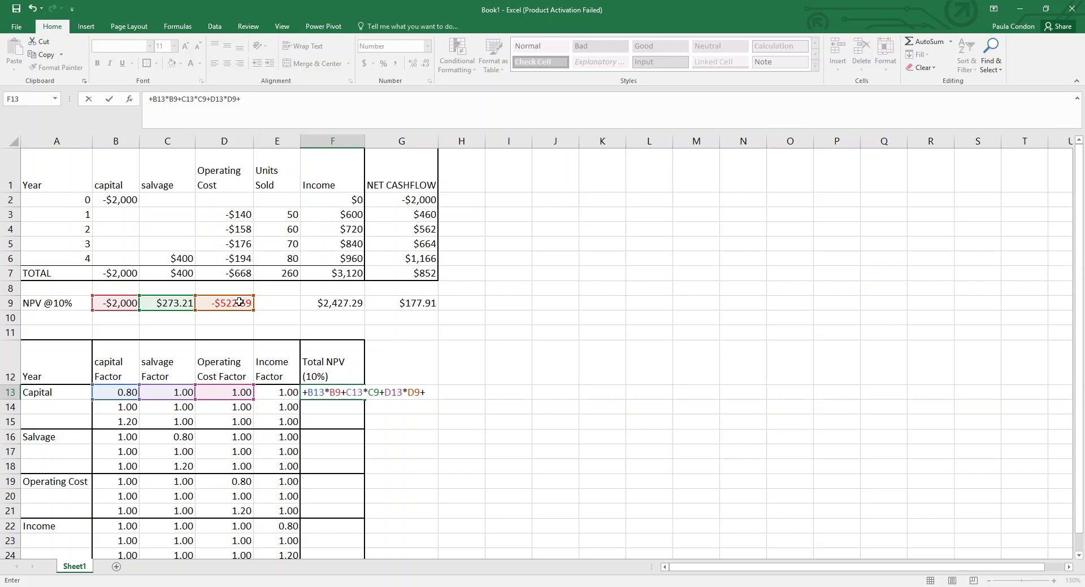
{"action": "left_click", "coordinate": [288, 391]}
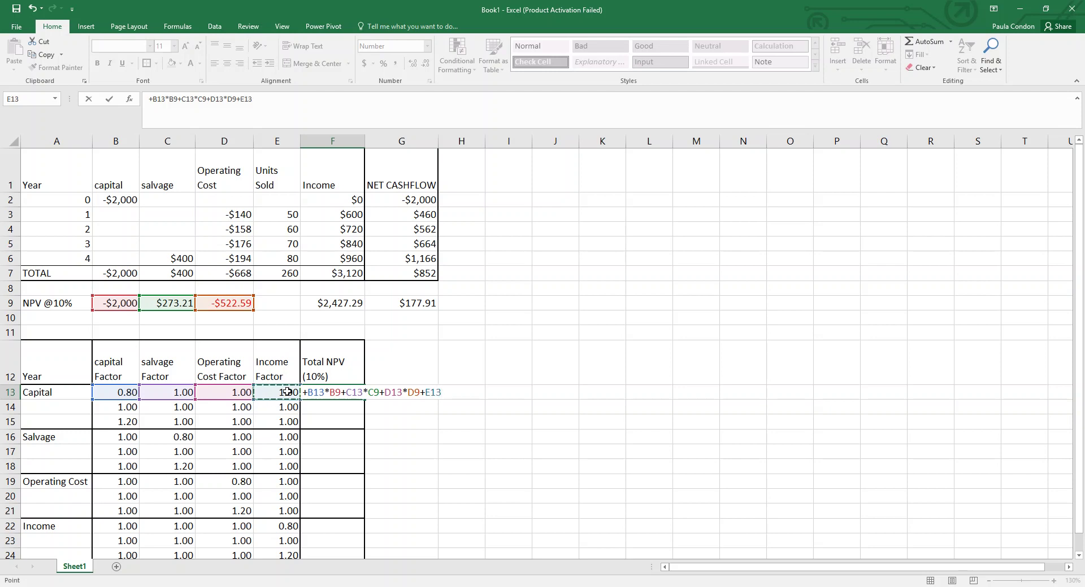
{"action": "type", "text": "*"}
{"action": "left_click", "coordinate": [336, 303]}
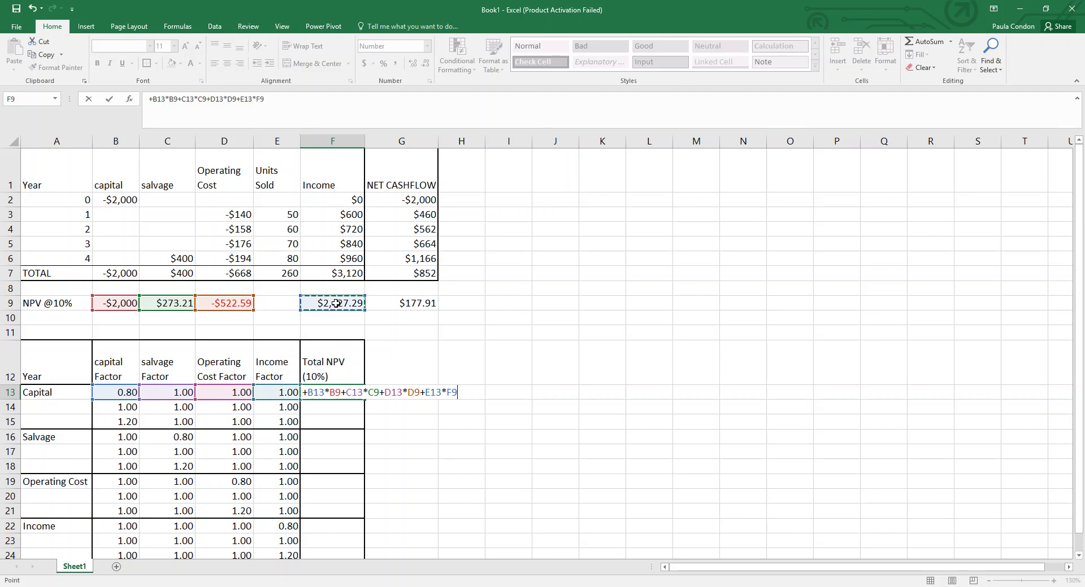
{"action": "key", "text": "Return"}
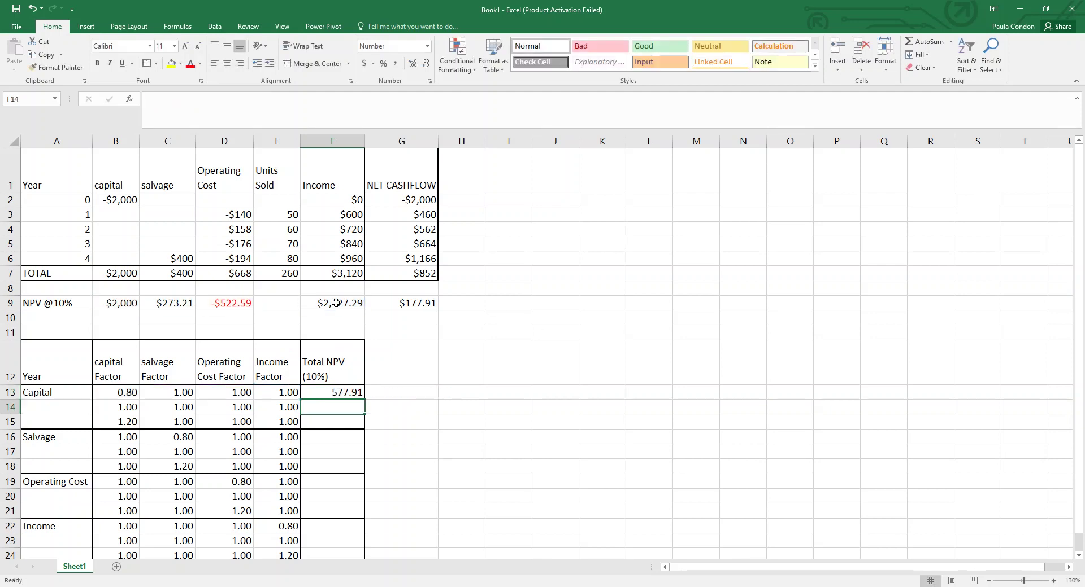
Make the capital and salvage NPV references in the F13 formula absolute, as $B$9 and $C$9.
{"action": "left_click", "coordinate": [343, 393]}
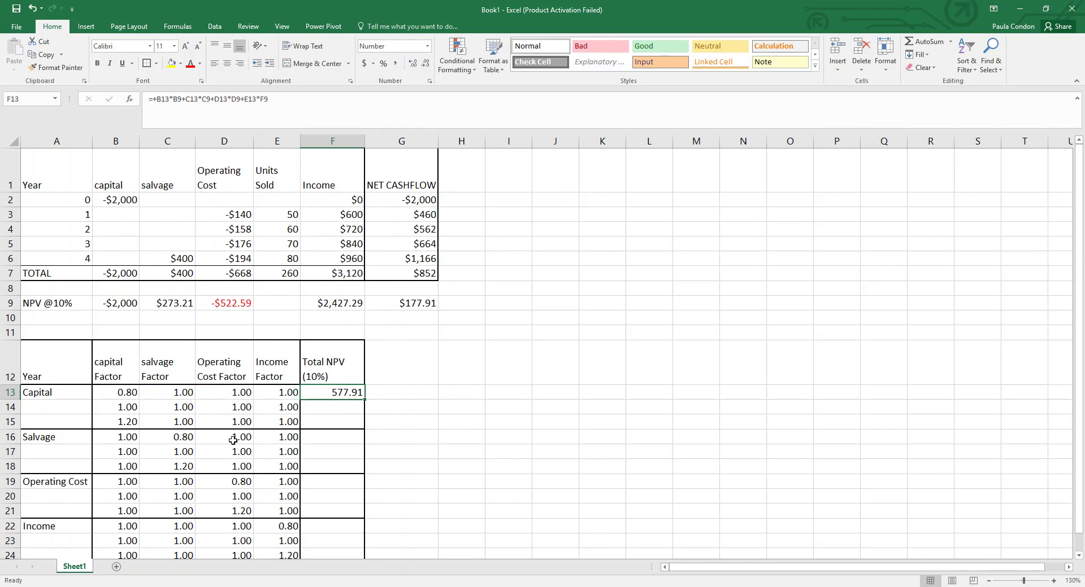
{"action": "left_click", "coordinate": [80, 305]}
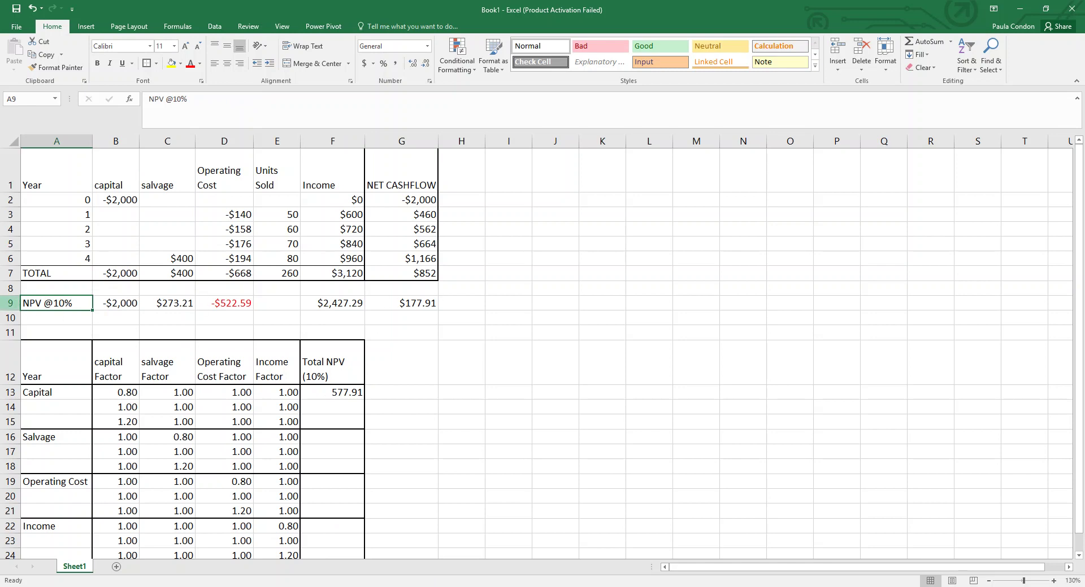
{"action": "left_click", "coordinate": [305, 394]}
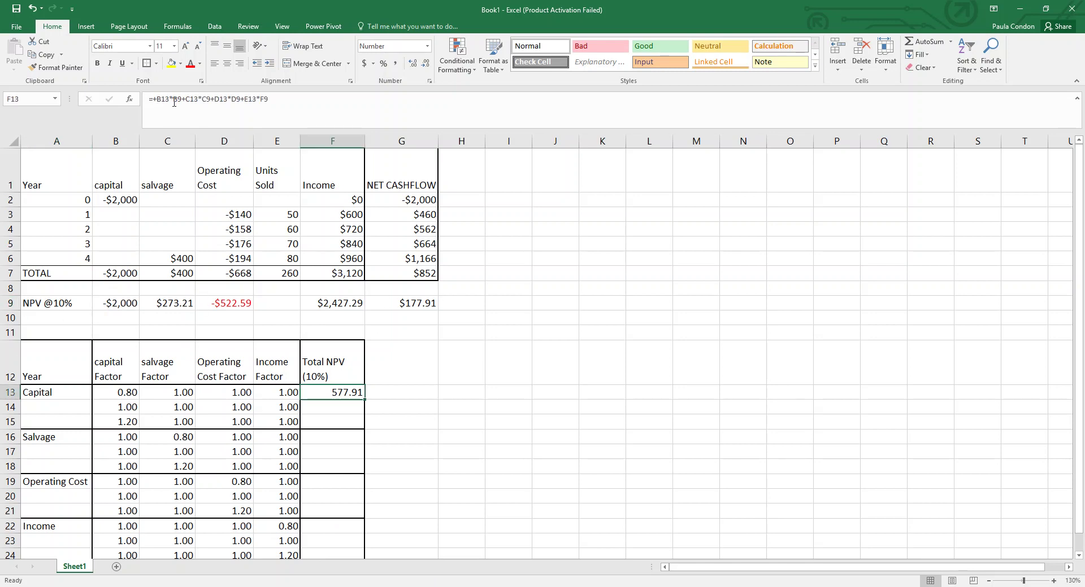
{"action": "left_click", "coordinate": [173, 101]}
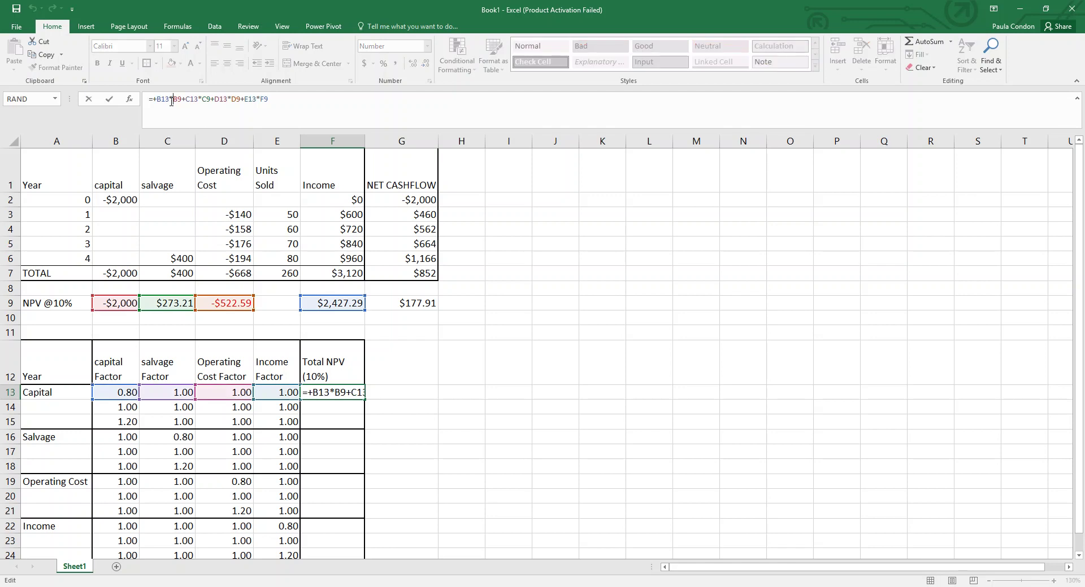
{"action": "type", "text": "$"}
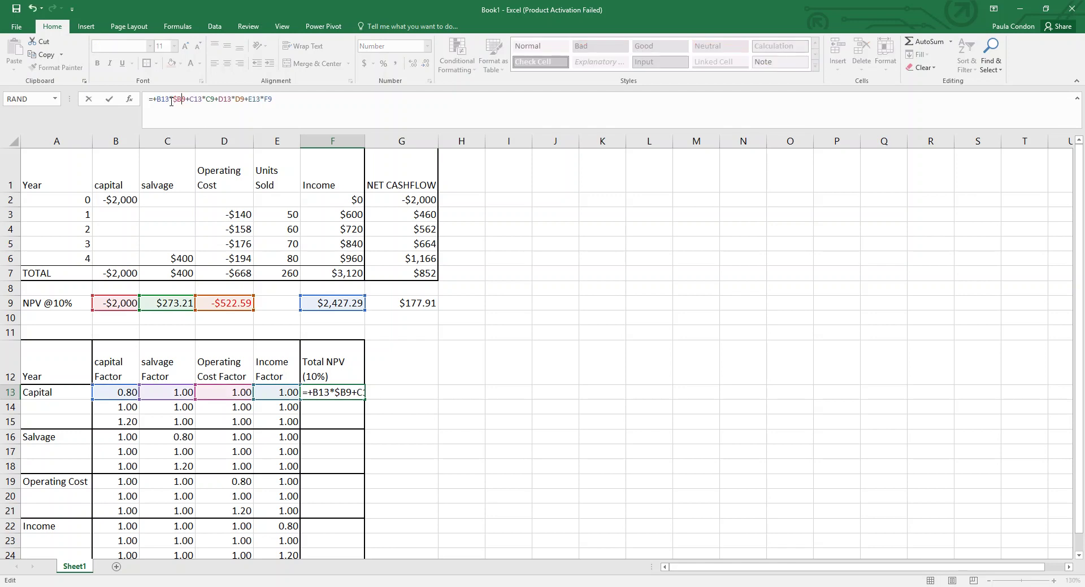
{"action": "key", "text": "Right"}
{"action": "type", "text": "$"}
{"action": "key", "text": "Right"}
{"action": "key", "text": "Right"}
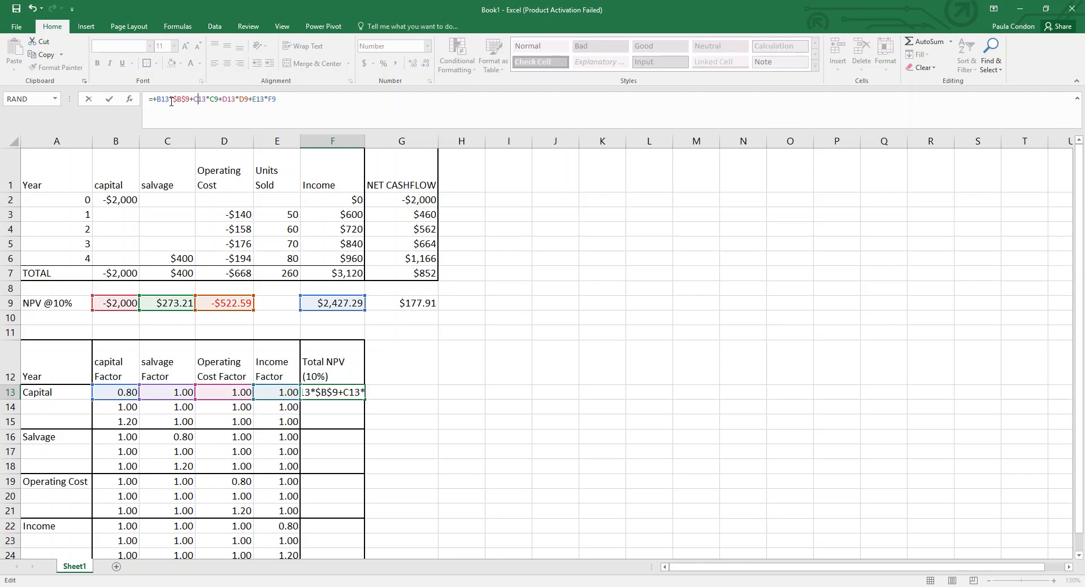
{"action": "key", "text": "Right"}
{"action": "type", "text": "$B"}
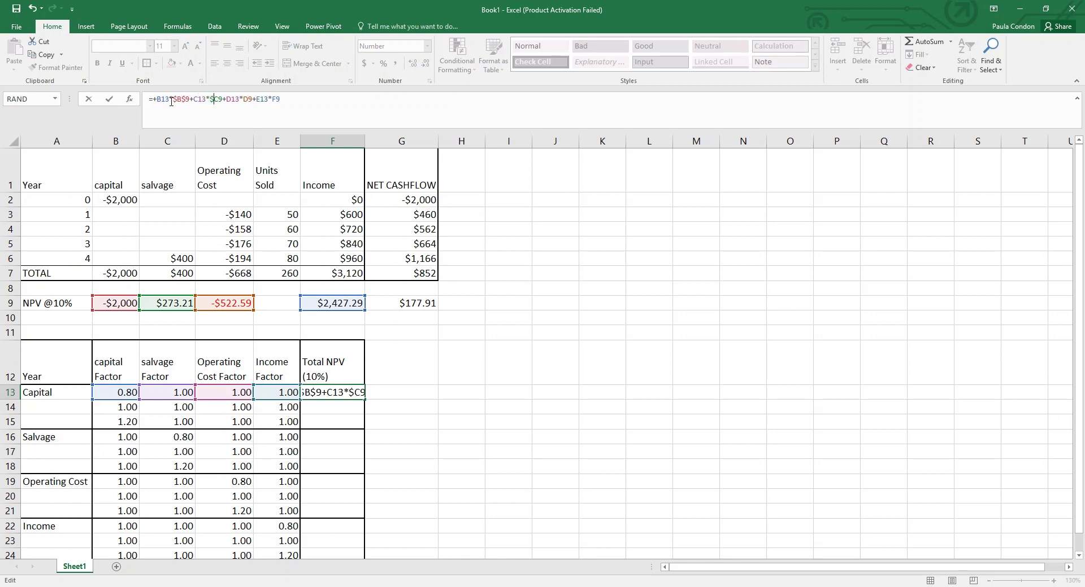
{"action": "type", "text": "$"}
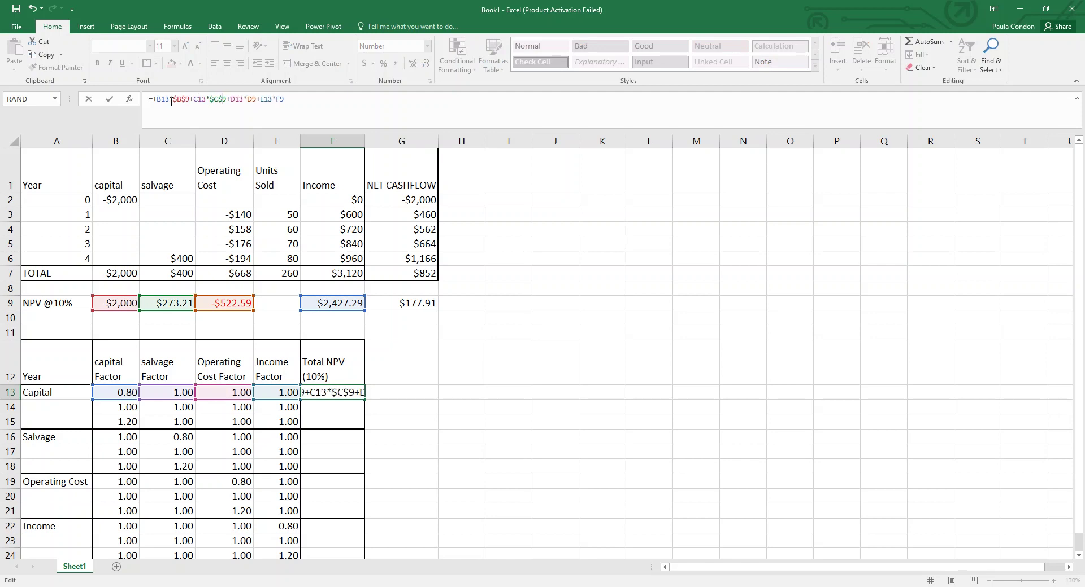
Make the operating cost and income NPV references in the F13 formula absolute, as $D$9 and $F$9.
{"action": "key", "text": "Right"}
{"action": "key", "text": "Right"}
{"action": "key", "text": "Right"}
{"action": "key", "text": "Right"}
{"action": "type", "text": "$B$"}
{"action": "key", "text": "Right"}
{"action": "key", "text": "Right"}
{"action": "key", "text": "Right"}
{"action": "key", "text": "Right"}
{"action": "type", "text": "$"}
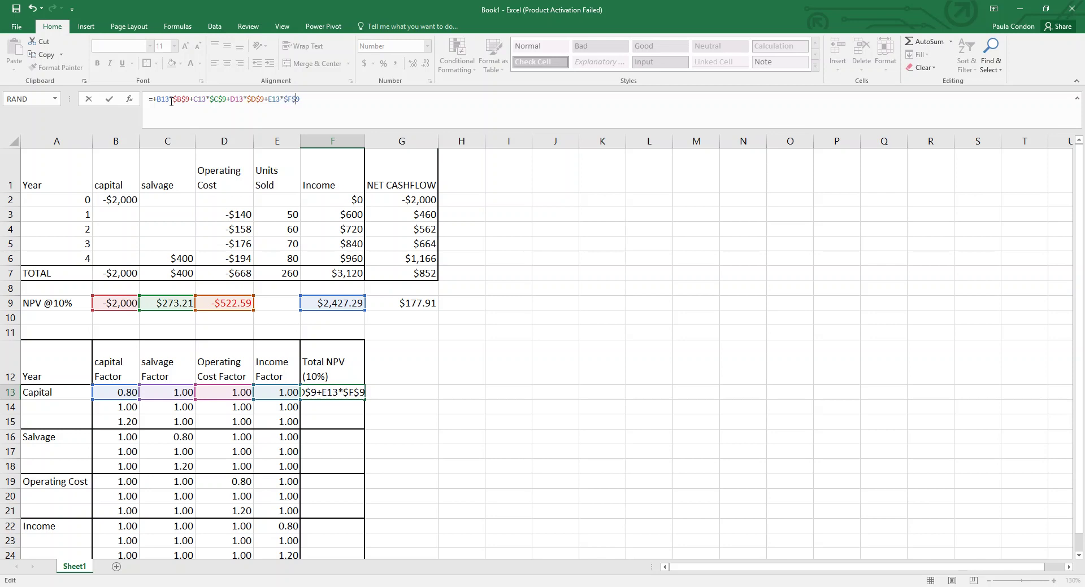
{"action": "key", "text": "Return"}
Fill the Total NPV formula from F13 down through F24.
{"action": "left_click", "coordinate": [343, 385]}
{"action": "left_click", "coordinate": [343, 391]}
{"action": "left_click_drag", "start_coordinate": [365, 400], "coordinate": [344, 526]}
{"action": "left_click_drag", "start_coordinate": [287, 349], "coordinate": [290, 517]}
{"action": "left_click", "coordinate": [57, 67]}
{"action": "left_click_drag", "start_coordinate": [333, 349], "coordinate": [339, 515]}
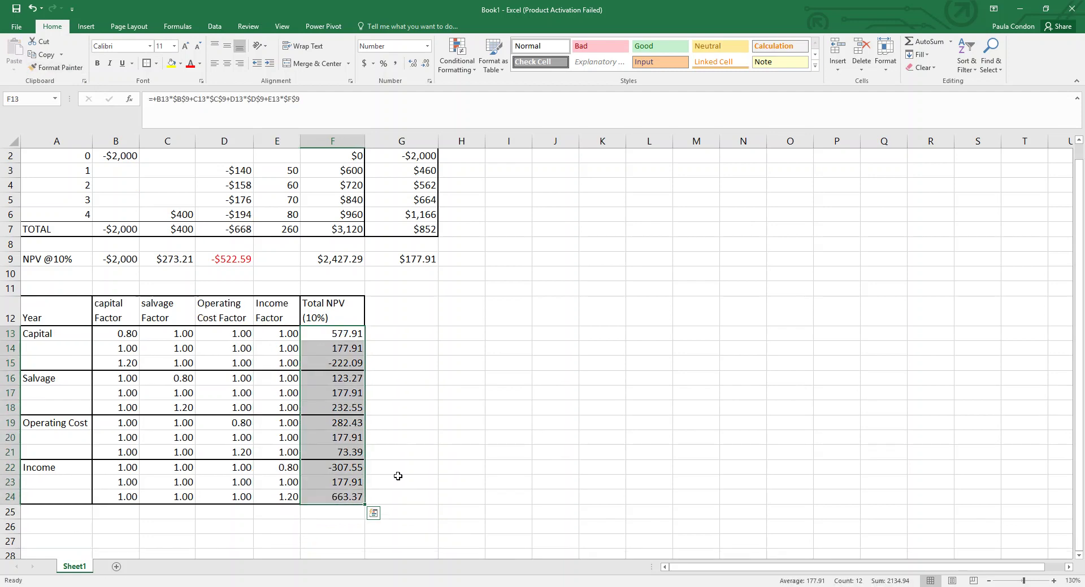
{"action": "left_click", "coordinate": [404, 470]}
{"action": "left_click_drag", "start_coordinate": [326, 342], "coordinate": [352, 497]}
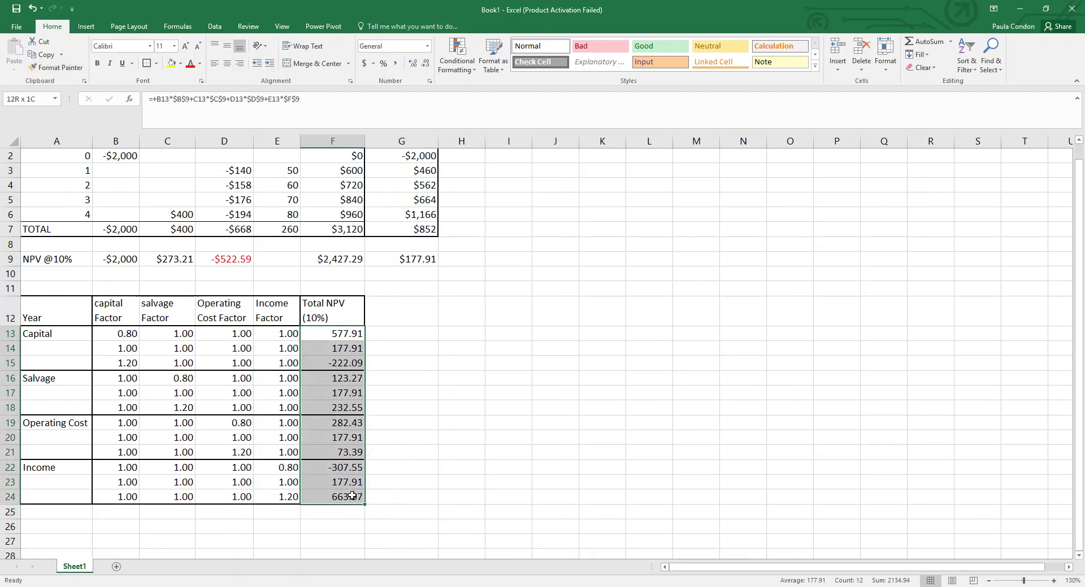
{"action": "left_click", "coordinate": [538, 396]}
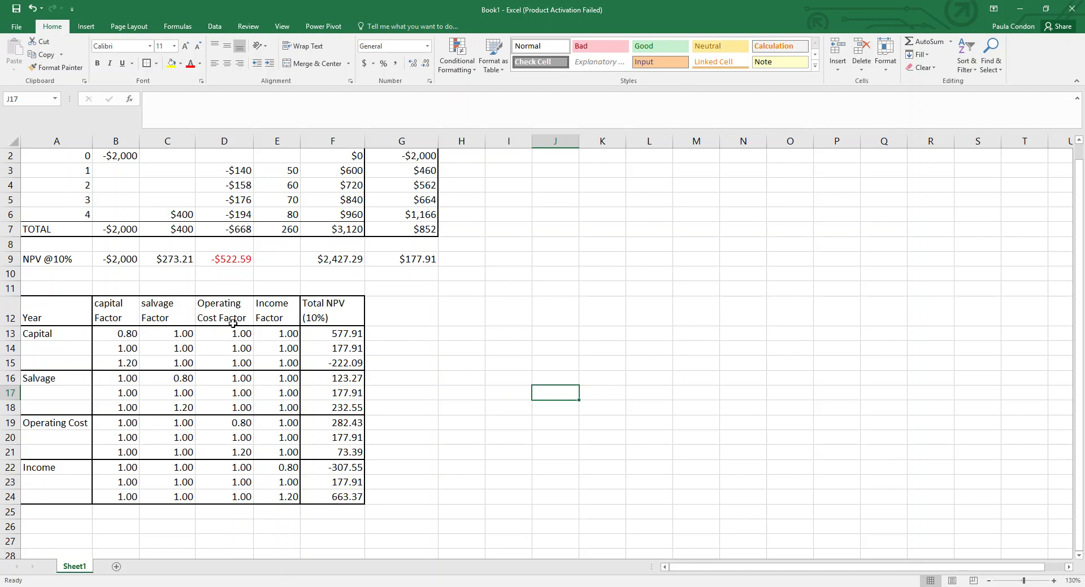
Insert a Scatter with Smooth Lines and Markers chart from the factor table A12:F24.
{"action": "left_click_drag", "start_coordinate": [83, 311], "coordinate": [361, 500]}
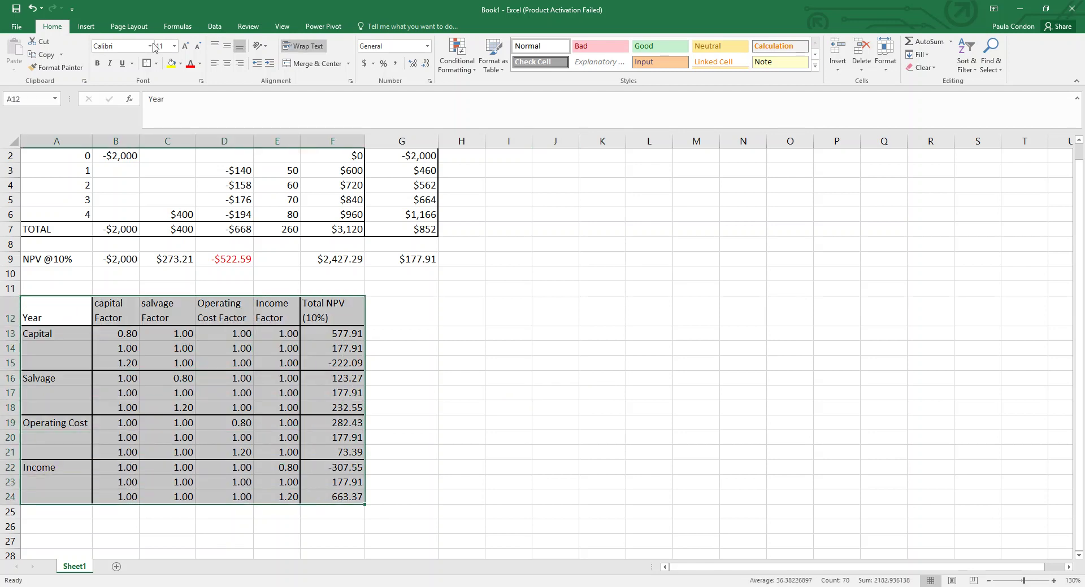
{"action": "left_click", "coordinate": [86, 26]}
{"action": "left_click", "coordinate": [408, 65]}
{"action": "left_click", "coordinate": [377, 77]}
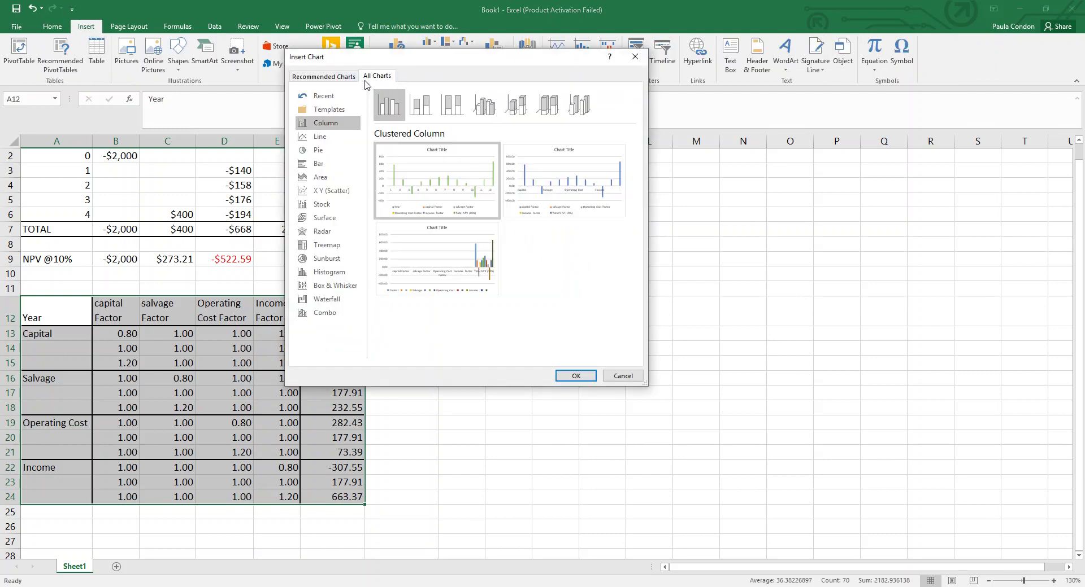
{"action": "left_click", "coordinate": [336, 194]}
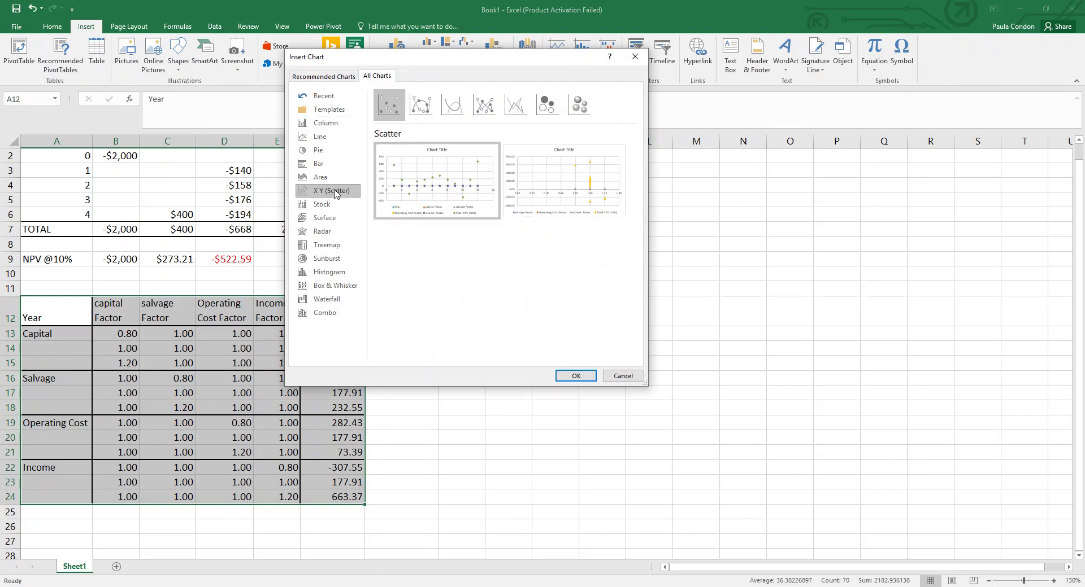
{"action": "left_click", "coordinate": [420, 105]}
{"action": "left_click", "coordinate": [401, 106]}
{"action": "left_click", "coordinate": [421, 105]}
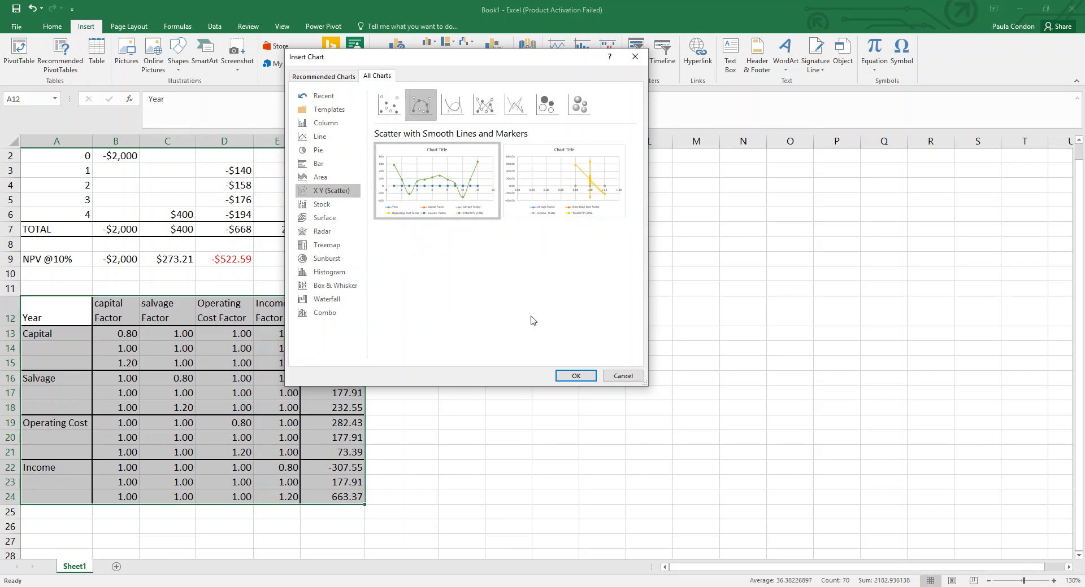
{"action": "left_click", "coordinate": [572, 377]}
{"action": "left_click_drag", "start_coordinate": [533, 260], "coordinate": [632, 265]}
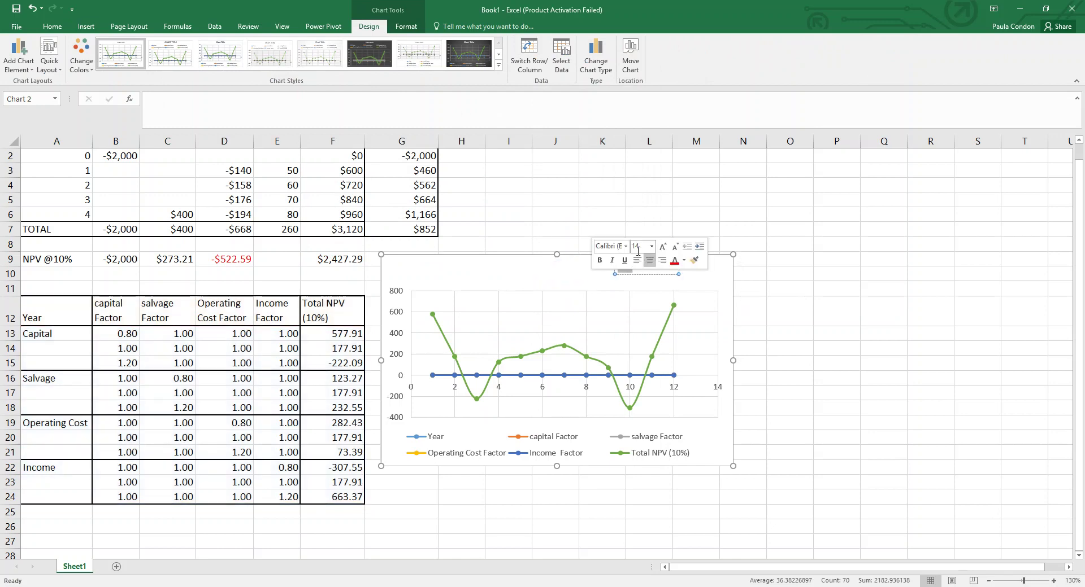
{"action": "key", "text": "Escape"}
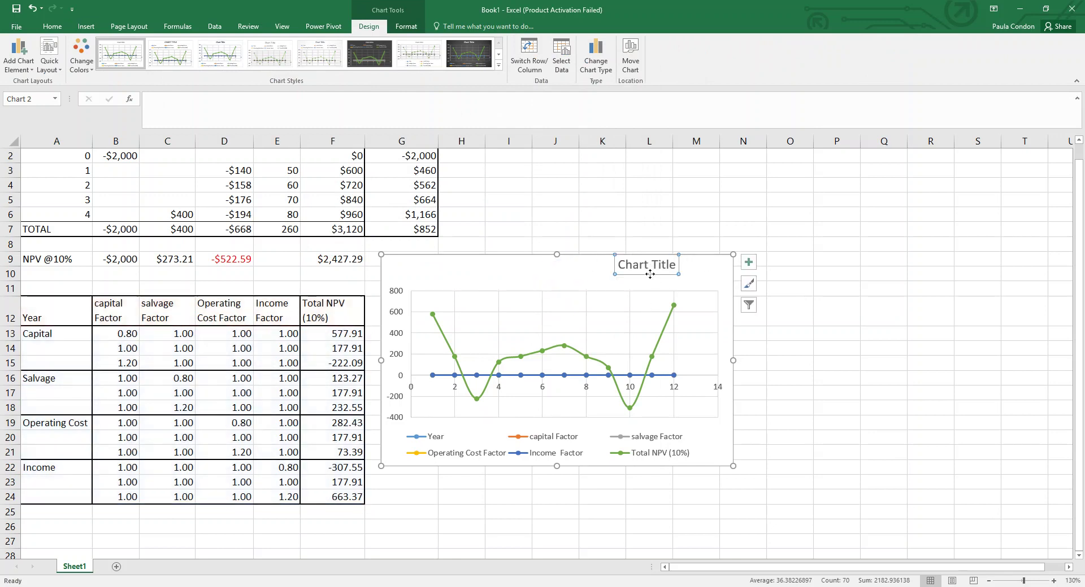
{"action": "key", "text": "ctrl+z"}
Replace the chart title with "Sensitivity".
{"action": "double_click", "coordinate": [547, 271]}
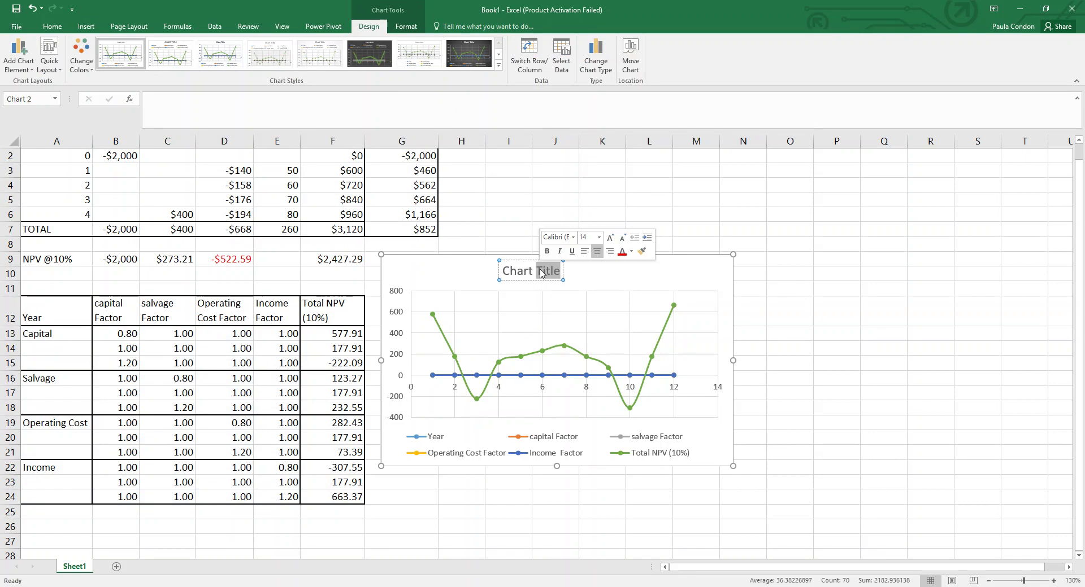
{"action": "key", "text": "BackSpace"}
{"action": "key", "text": "BackSpace"}
{"action": "key", "text": "BackSpace"}
{"action": "key", "text": "BackSpace"}
{"action": "key", "text": "BackSpace"}
{"action": "key", "text": "BackSpace"}
{"action": "key", "text": "BackSpace"}
{"action": "type", "text": "Sensitivity"}
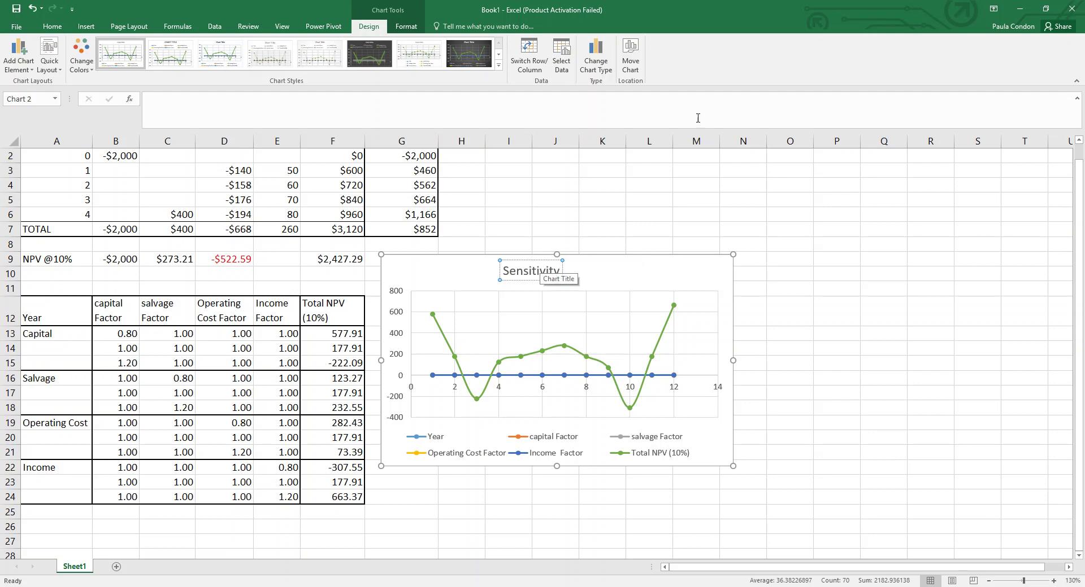
{"action": "left_click", "coordinate": [692, 172]}
{"action": "left_click", "coordinate": [541, 268]}
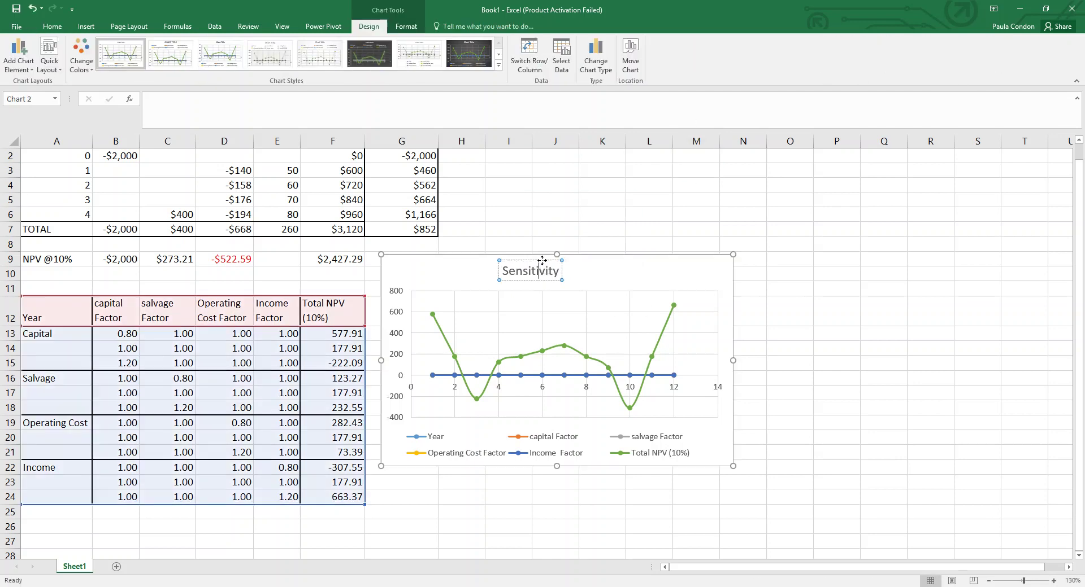
{"action": "left_click", "coordinate": [580, 339]}
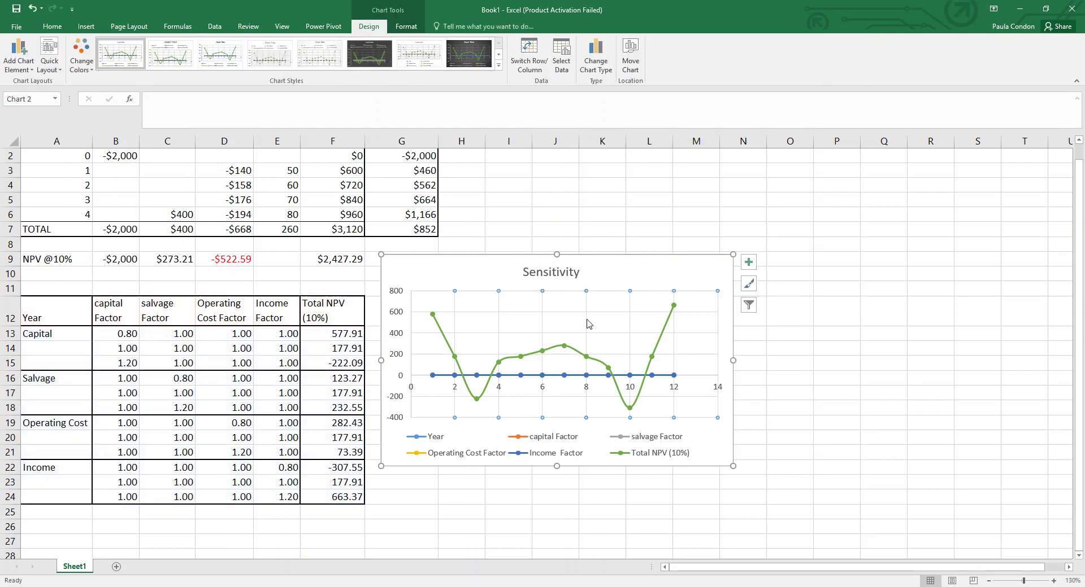
Open the data series formatting options for the Total NPV (10%) line in the chart.
{"action": "right_click", "coordinate": [629, 344]}
{"action": "double_click", "coordinate": [630, 345]}
{"action": "left_click", "coordinate": [655, 356]}
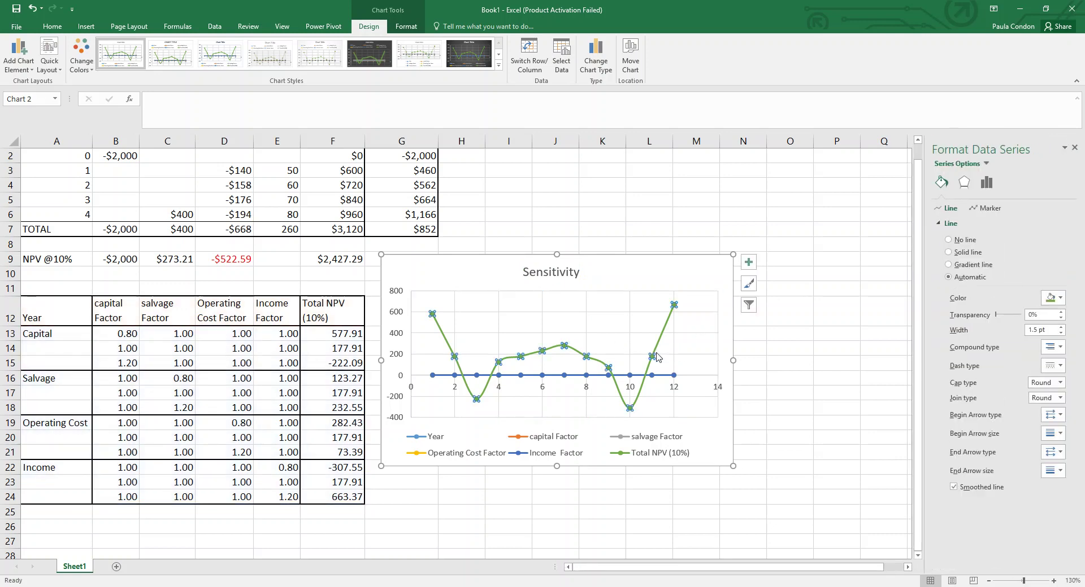
{"action": "right_click", "coordinate": [655, 356]}
{"action": "key", "text": "Escape"}
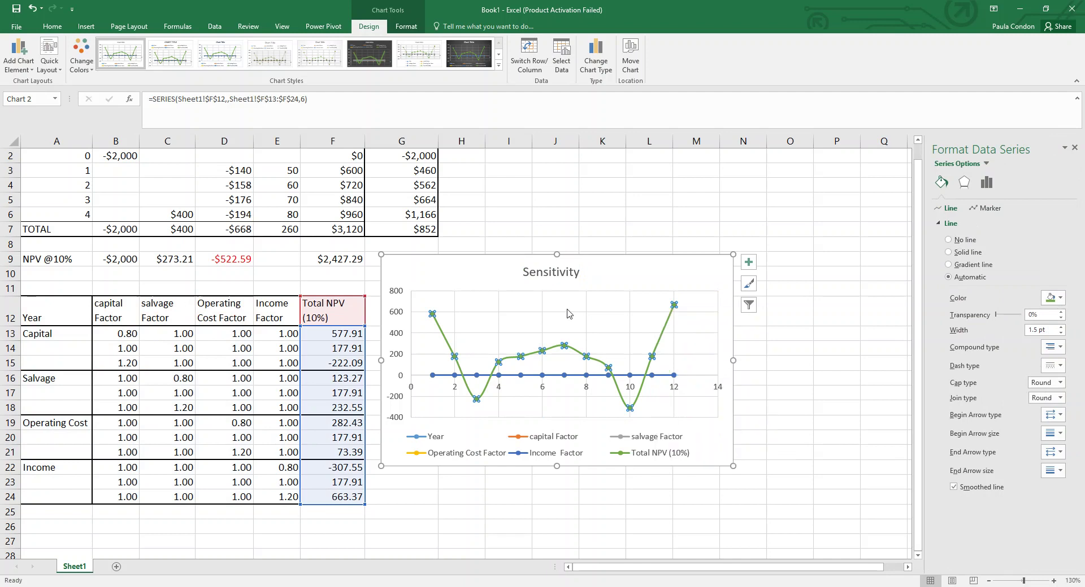
Close the chart's formatting options without changing any settings.
{"action": "key", "text": "Escape"}
{"action": "left_click", "coordinate": [566, 320]}
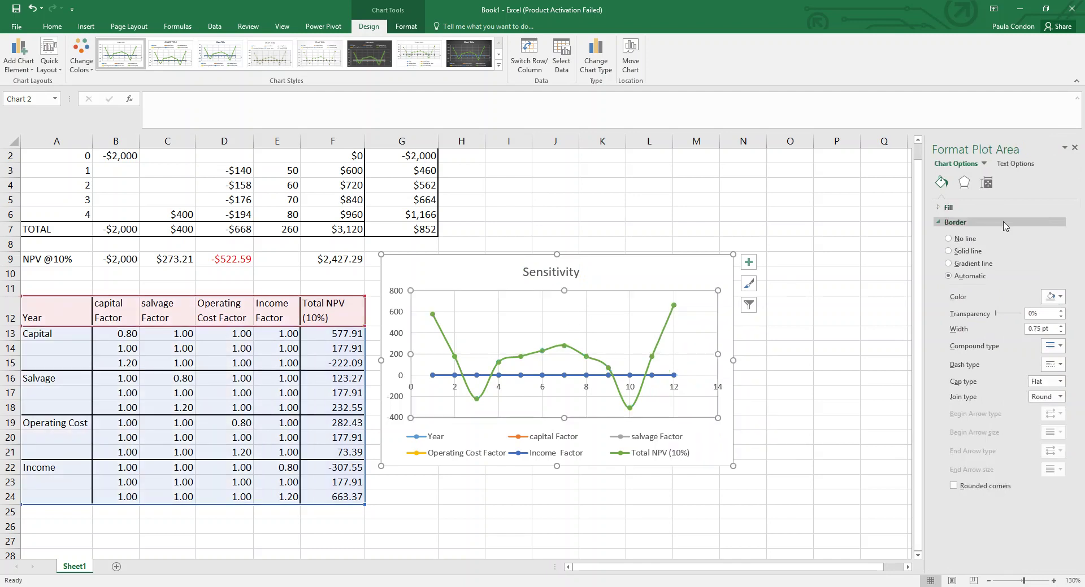
{"action": "left_click", "coordinate": [1073, 148]}
{"action": "left_click", "coordinate": [619, 280]}
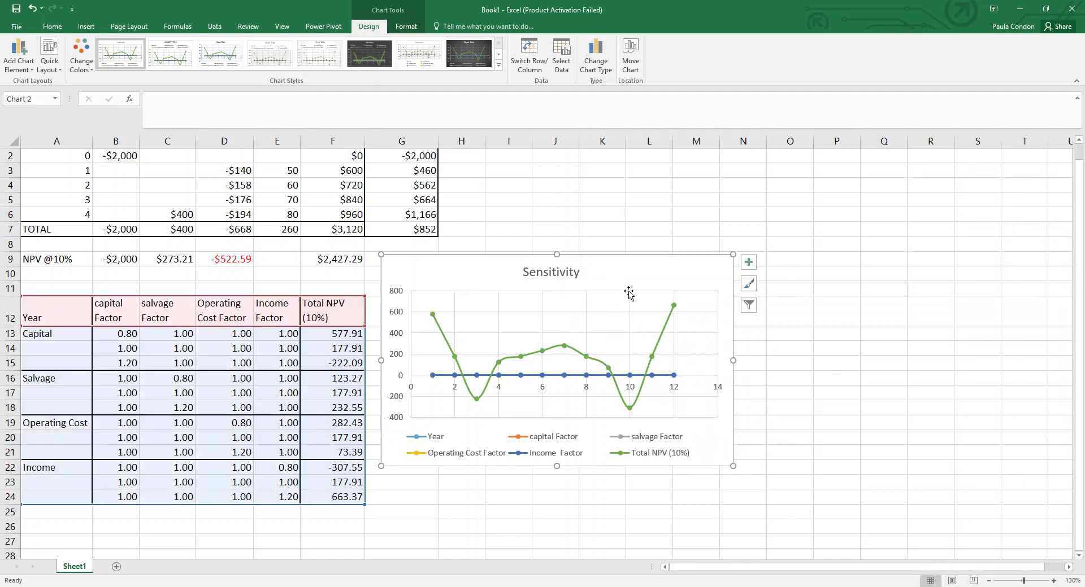
{"action": "right_click", "coordinate": [642, 303]}
{"action": "key", "text": "Escape"}
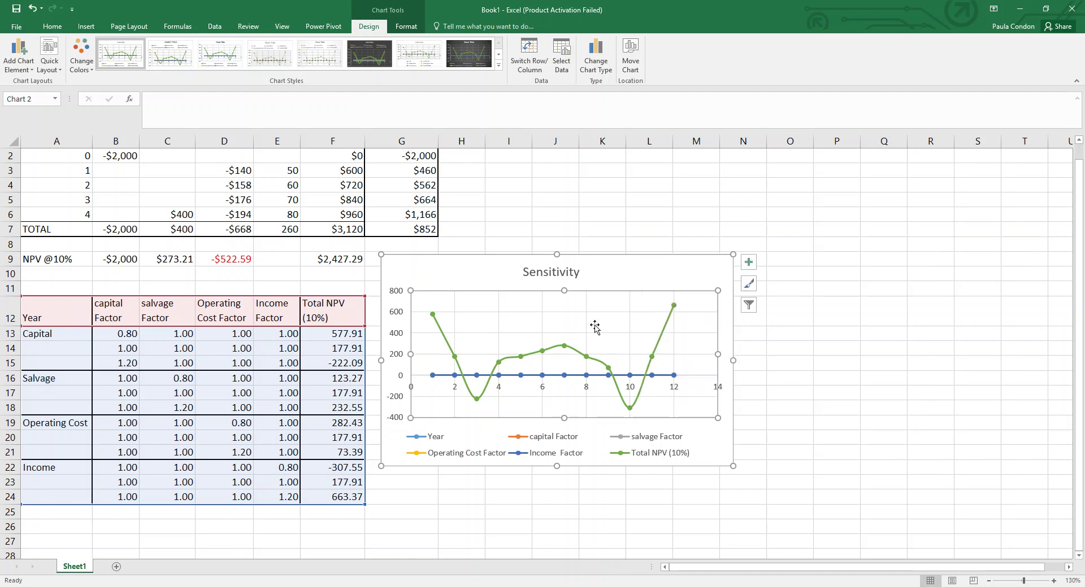
Remove all existing series from the Sensitivity chart's data source.
{"action": "right_click", "coordinate": [605, 321]}
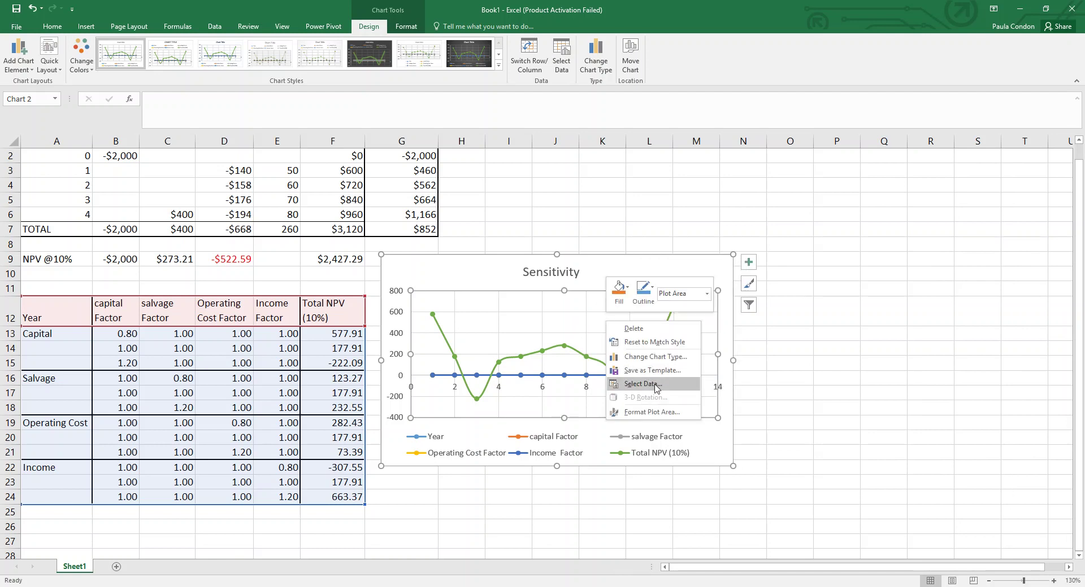
{"action": "left_click", "coordinate": [639, 384]}
{"action": "left_click_drag", "start_coordinate": [188, 71], "coordinate": [357, 58]}
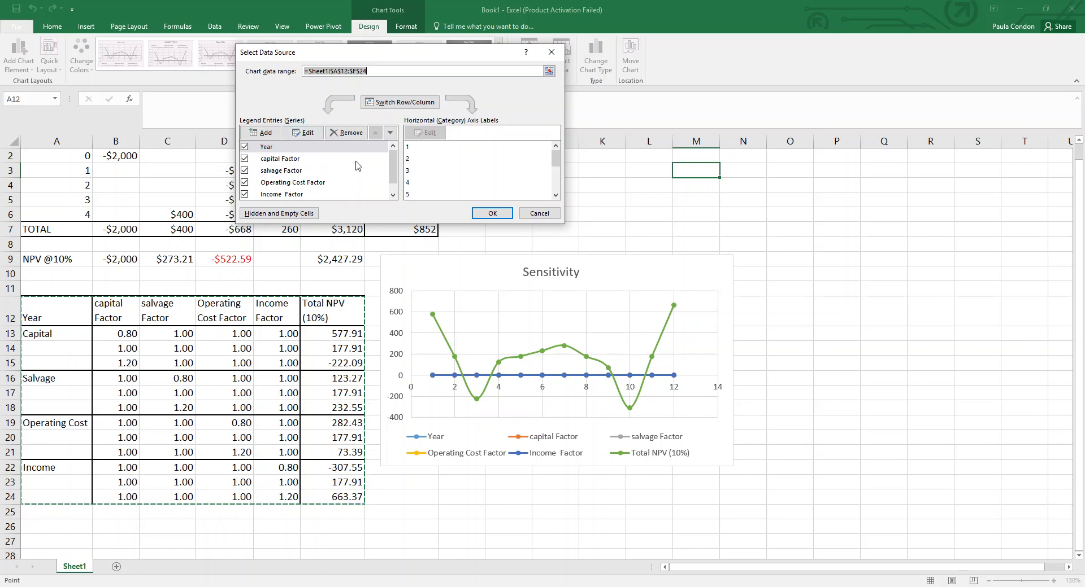
{"action": "left_click", "coordinate": [361, 136]}
{"action": "left_click", "coordinate": [362, 135]}
{"action": "left_click", "coordinate": [362, 136]}
{"action": "left_click", "coordinate": [362, 135]}
{"action": "left_click", "coordinate": [362, 136]}
{"action": "left_click", "coordinate": [361, 135]}
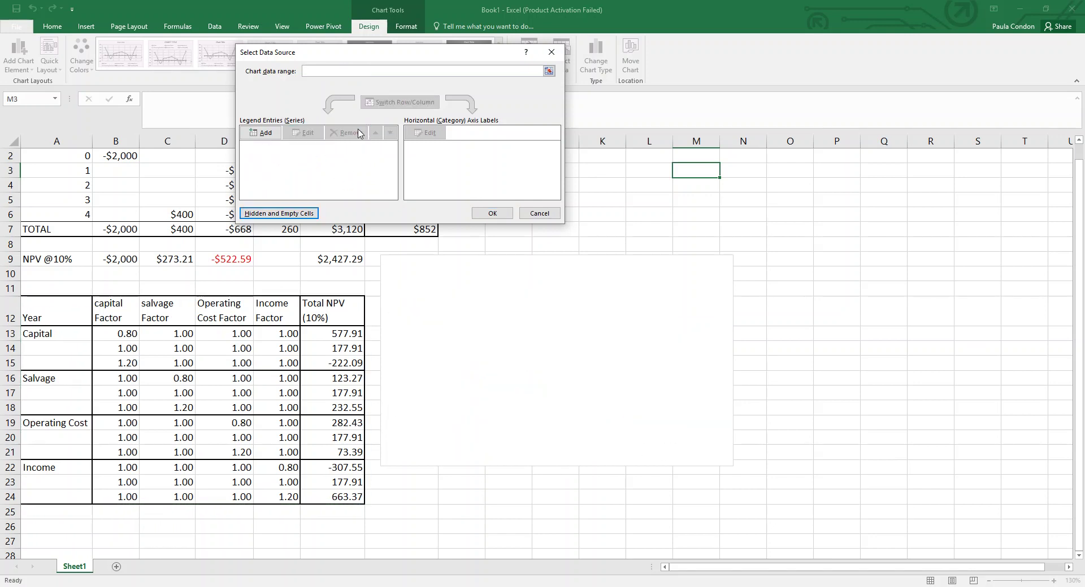
{"action": "left_click", "coordinate": [291, 215]}
Add a Capital series to the chart with its name from A13, X values B13:B15 and Y values F13:F15.
{"action": "left_click", "coordinate": [261, 134]}
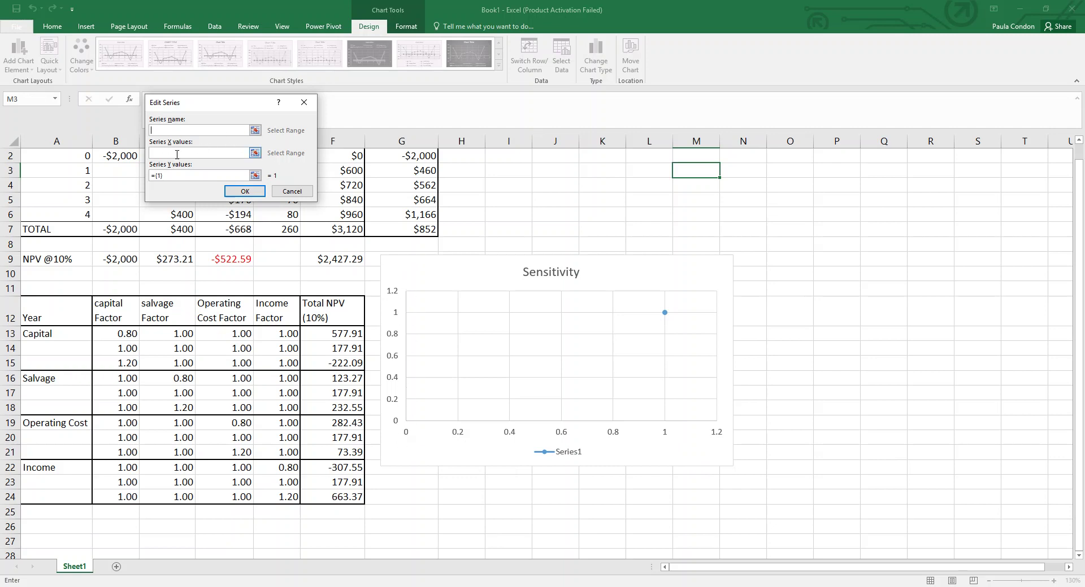
{"action": "left_click", "coordinate": [255, 131]}
{"action": "left_click", "coordinate": [75, 333]}
{"action": "left_click", "coordinate": [307, 124]}
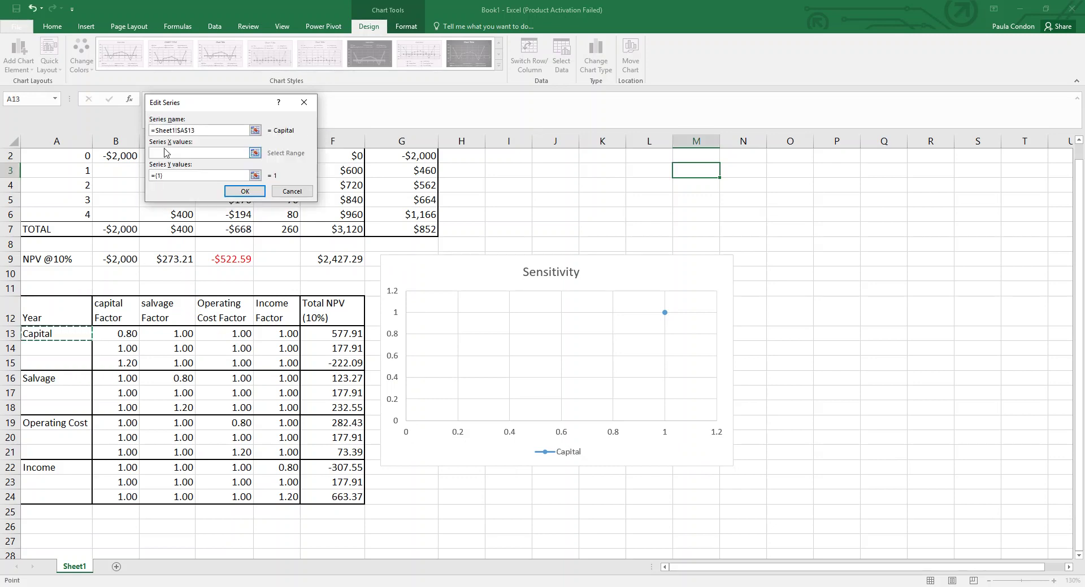
{"action": "left_click", "coordinate": [255, 154]}
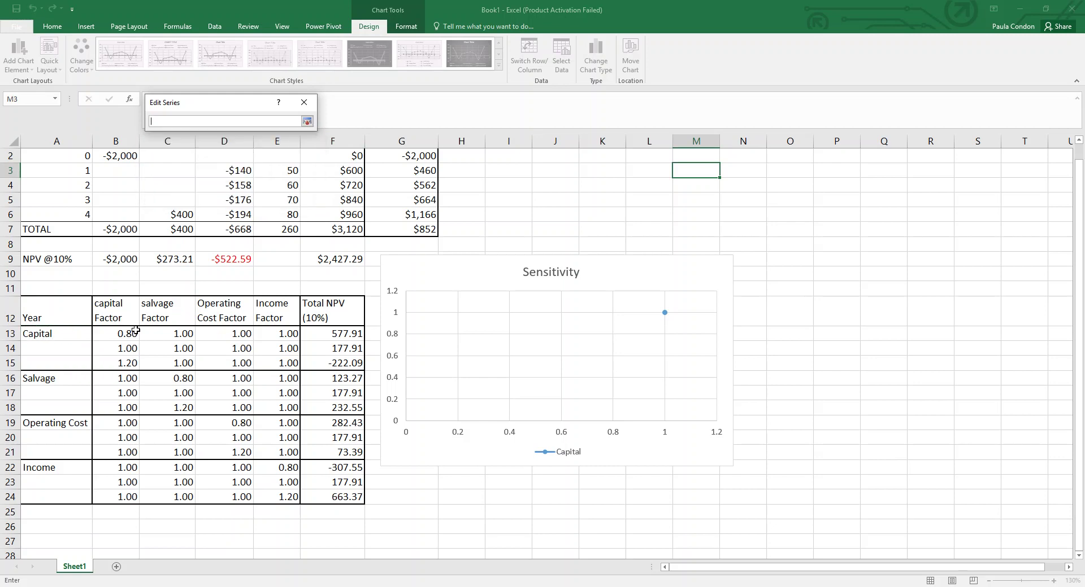
{"action": "left_click_drag", "start_coordinate": [129, 333], "coordinate": [128, 363]}
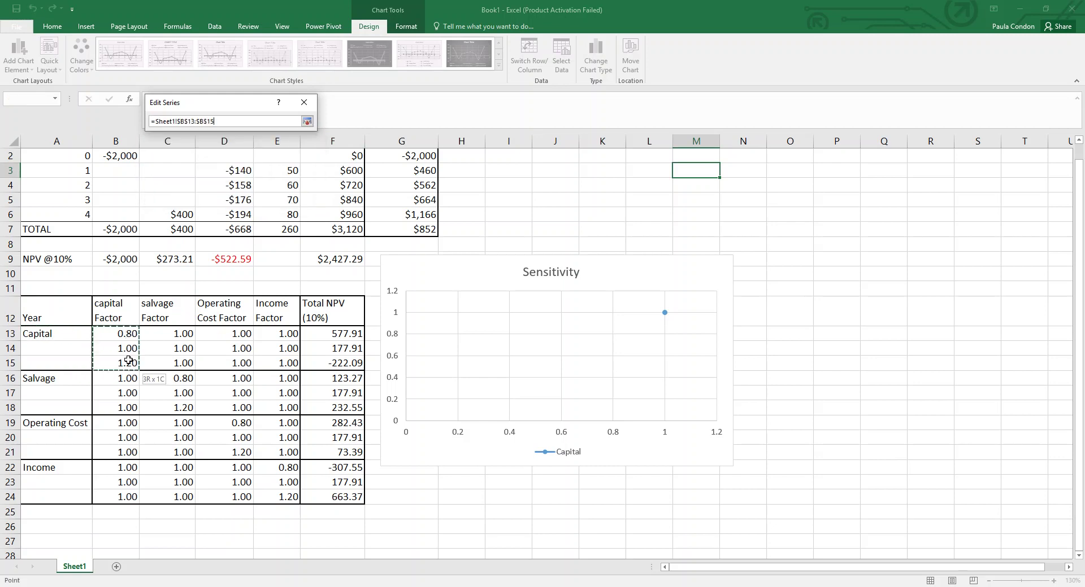
{"action": "left_click", "coordinate": [306, 122]}
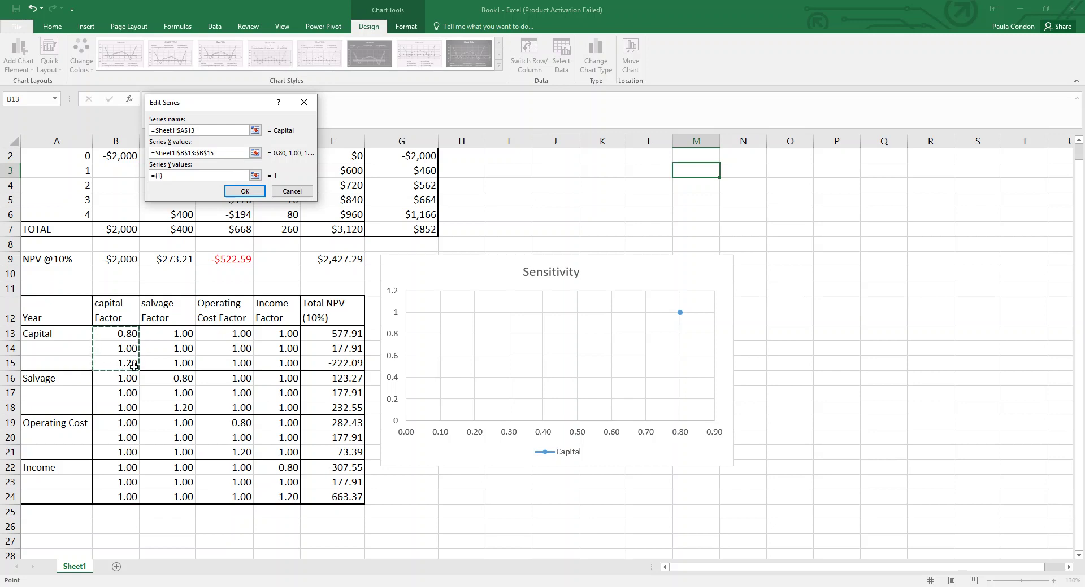
{"action": "left_click", "coordinate": [254, 176]}
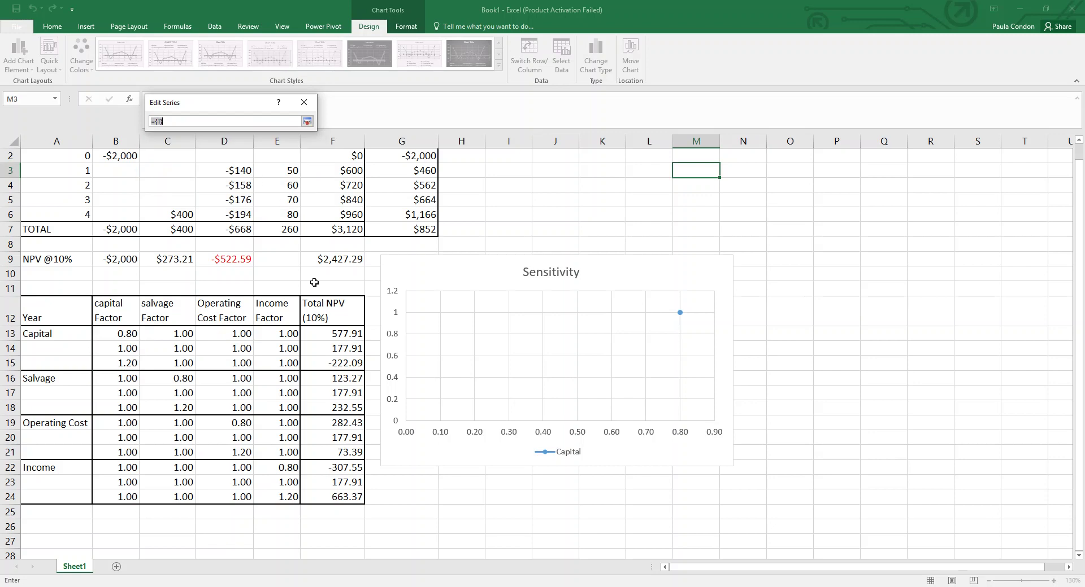
{"action": "left_click_drag", "start_coordinate": [342, 334], "coordinate": [356, 363]}
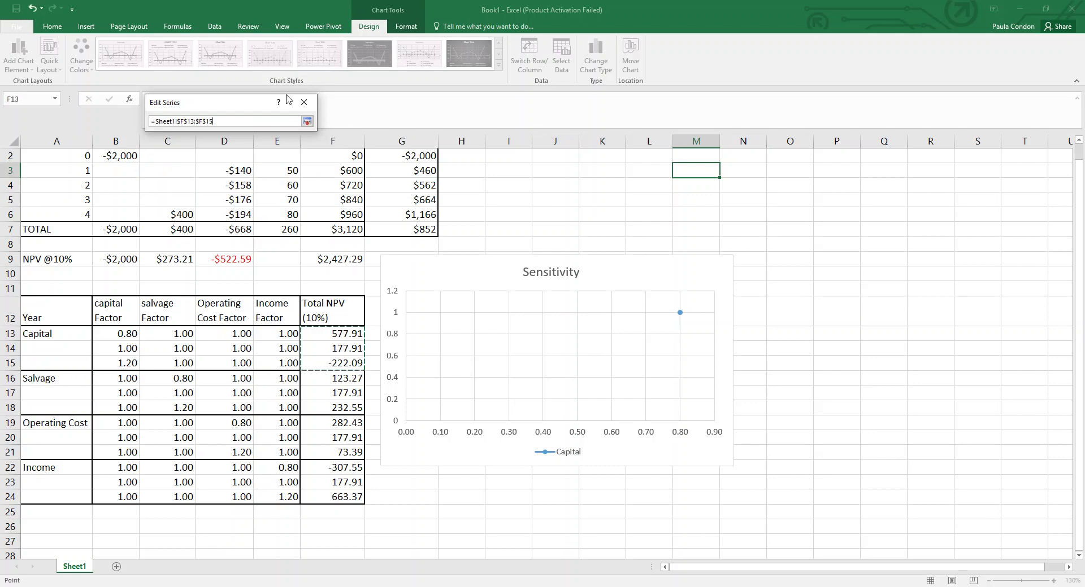
{"action": "left_click", "coordinate": [308, 120]}
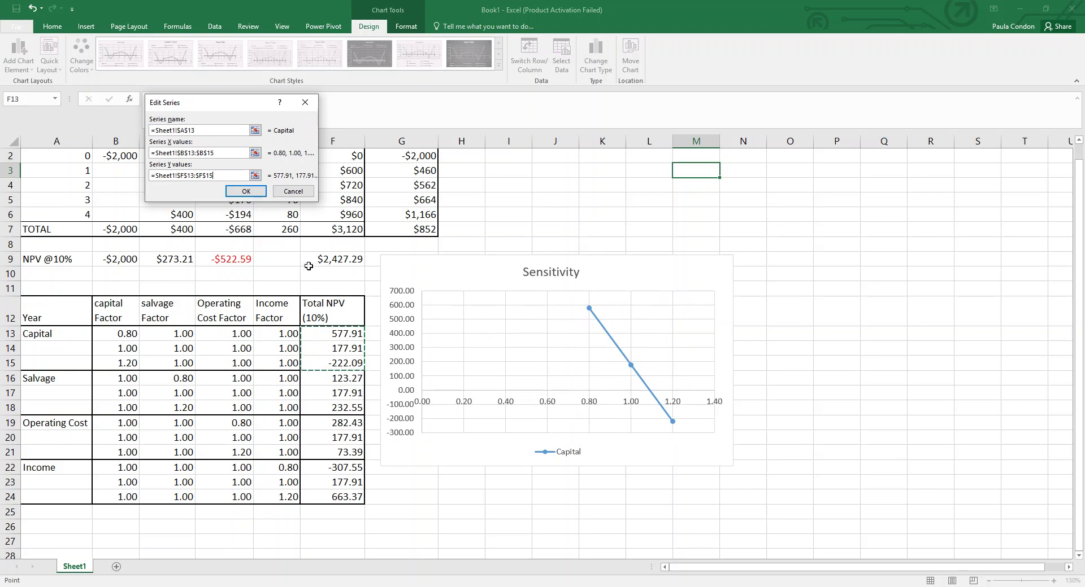
{"action": "left_click", "coordinate": [249, 192]}
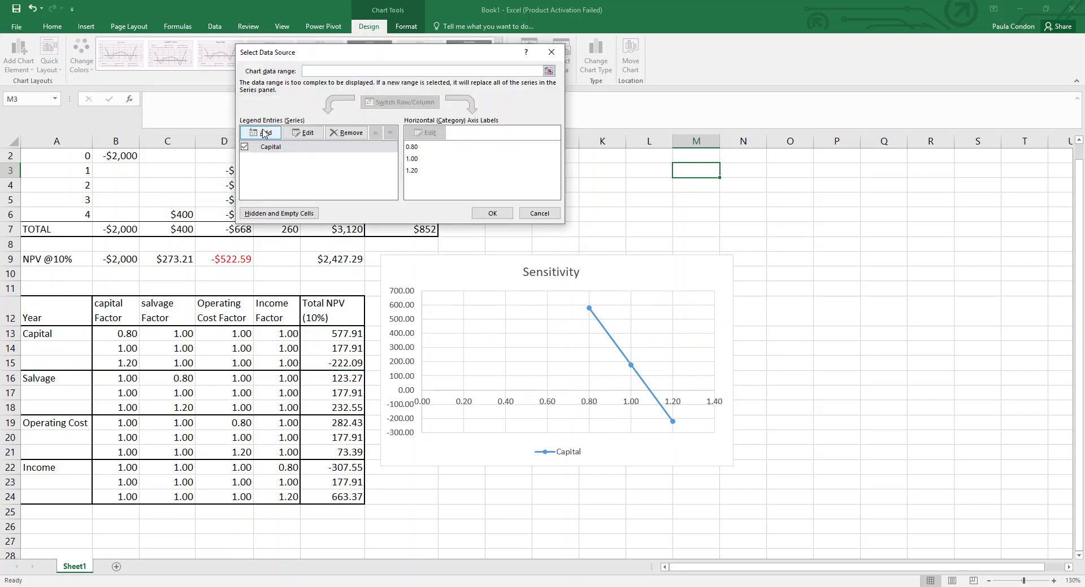
Add a Salvage series to the chart with its name from A16, X values C16:C18 and Y values F16:F18.
{"action": "left_click", "coordinate": [261, 133]}
{"action": "left_click", "coordinate": [73, 379]}
{"action": "left_click", "coordinate": [248, 152]}
{"action": "left_click", "coordinate": [258, 153]}
{"action": "left_click_drag", "start_coordinate": [181, 379], "coordinate": [179, 408]}
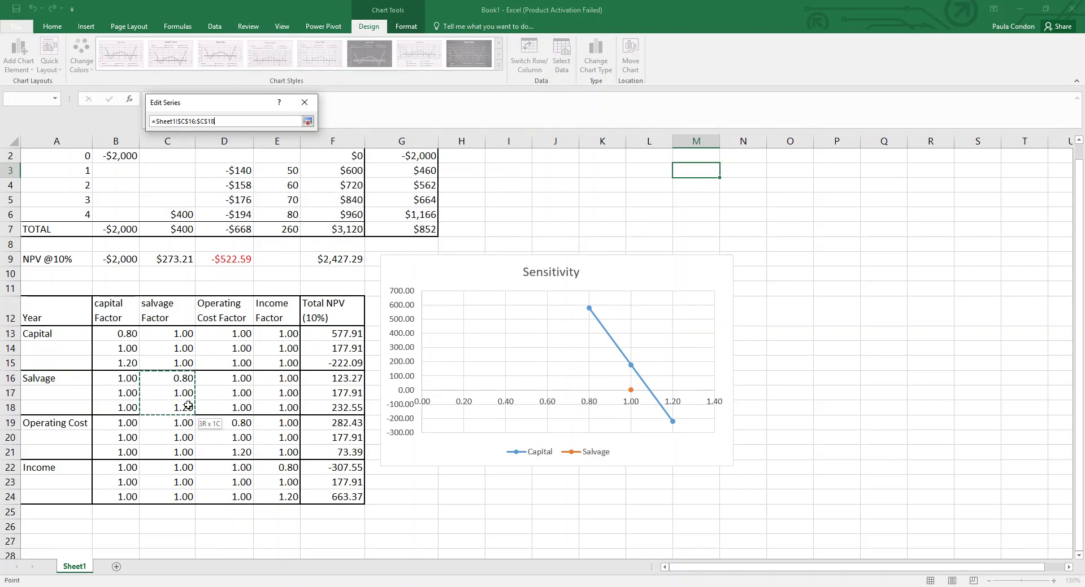
{"action": "left_click", "coordinate": [307, 121]}
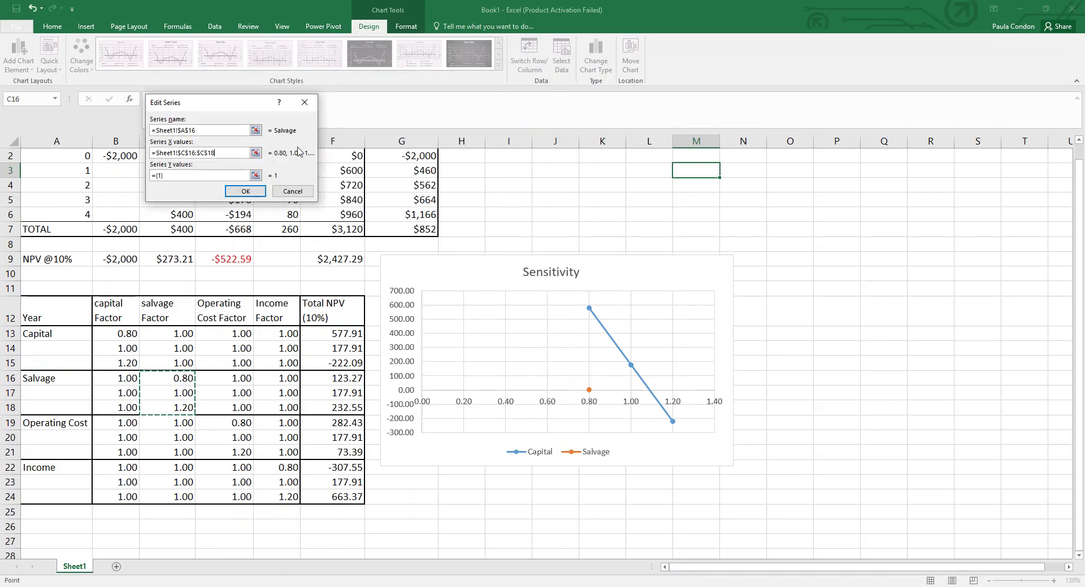
{"action": "left_click", "coordinate": [258, 181]}
{"action": "left_click_drag", "start_coordinate": [348, 378], "coordinate": [348, 408]}
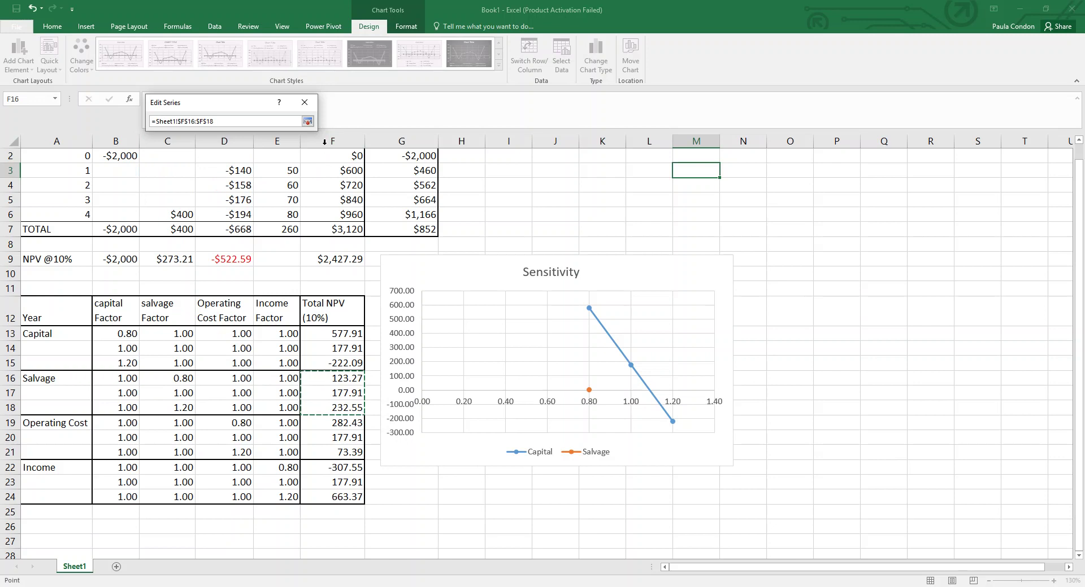
{"action": "left_click", "coordinate": [308, 120]}
{"action": "left_click", "coordinate": [246, 191]}
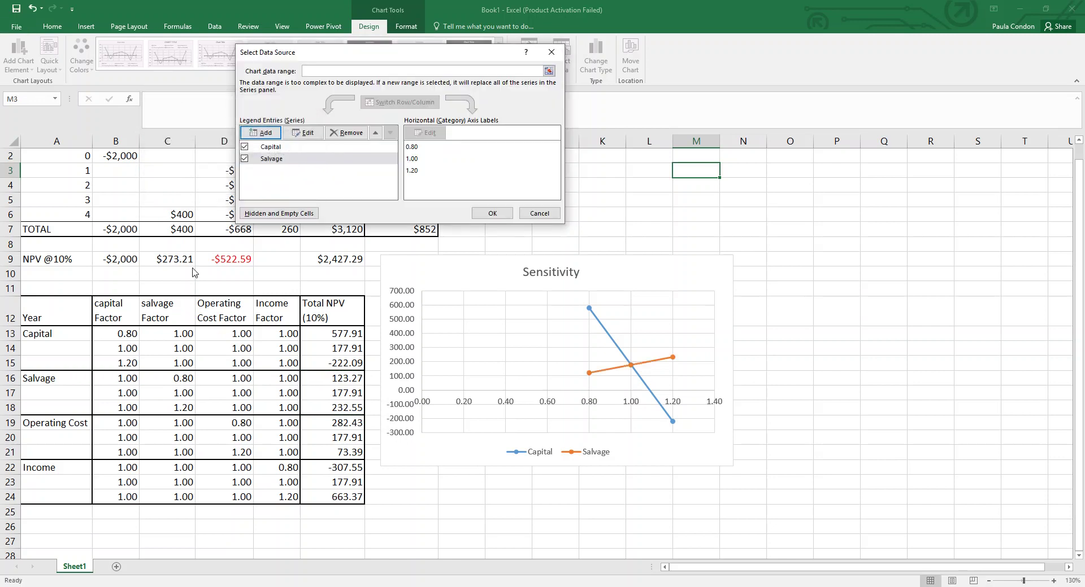
Add an Operating Cost series with its name from A19, X values D19:D21 and Y values F19:F21.
{"action": "left_click", "coordinate": [261, 133]}
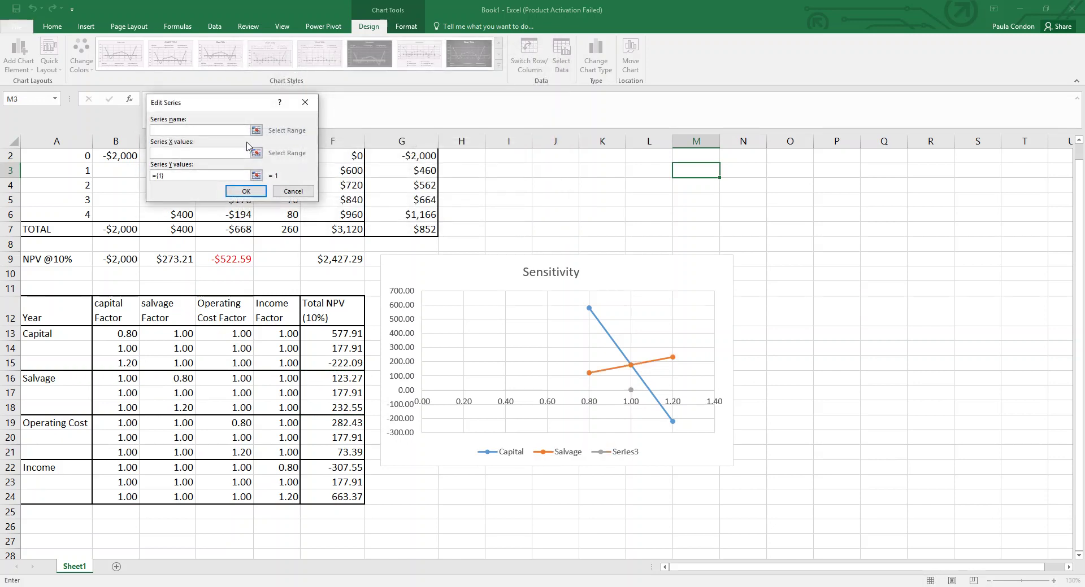
{"action": "left_click", "coordinate": [55, 422]}
{"action": "left_click", "coordinate": [237, 153]}
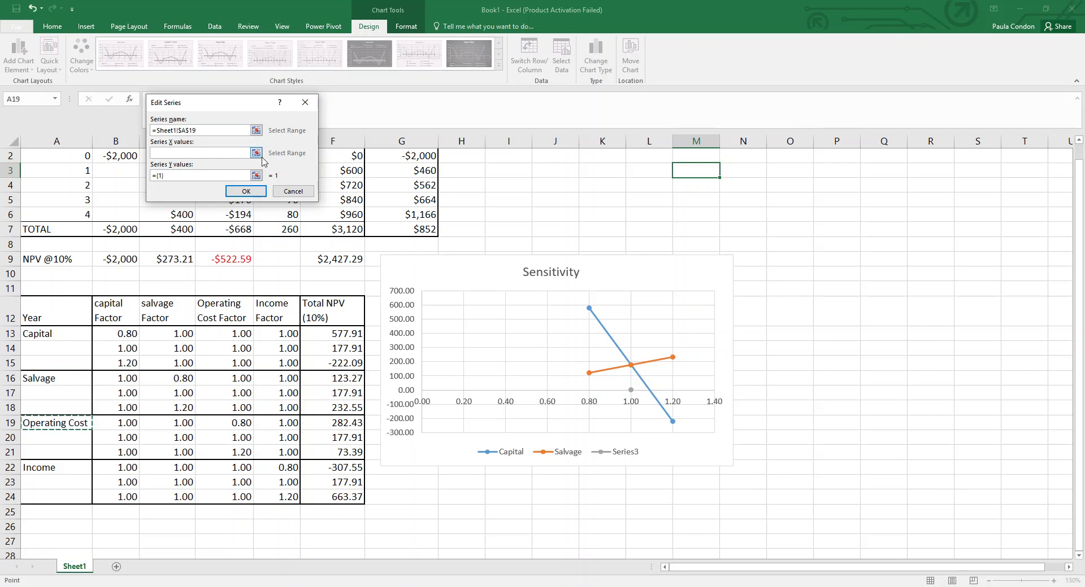
{"action": "left_click_drag", "start_coordinate": [226, 423], "coordinate": [240, 452]}
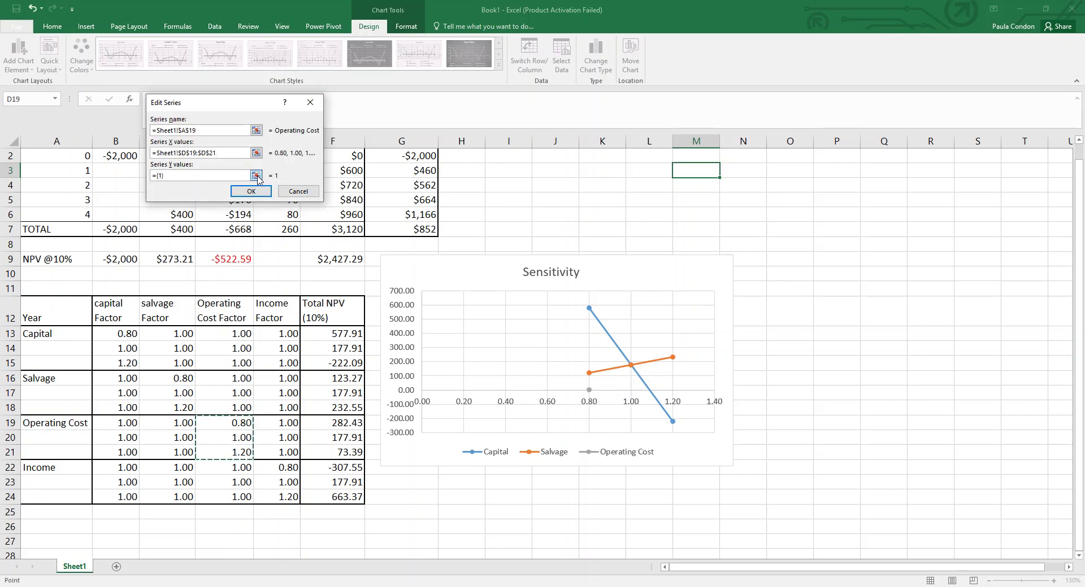
{"action": "left_click", "coordinate": [256, 176]}
{"action": "left_click_drag", "start_coordinate": [346, 424], "coordinate": [354, 449]}
{"action": "key", "text": "Return"}
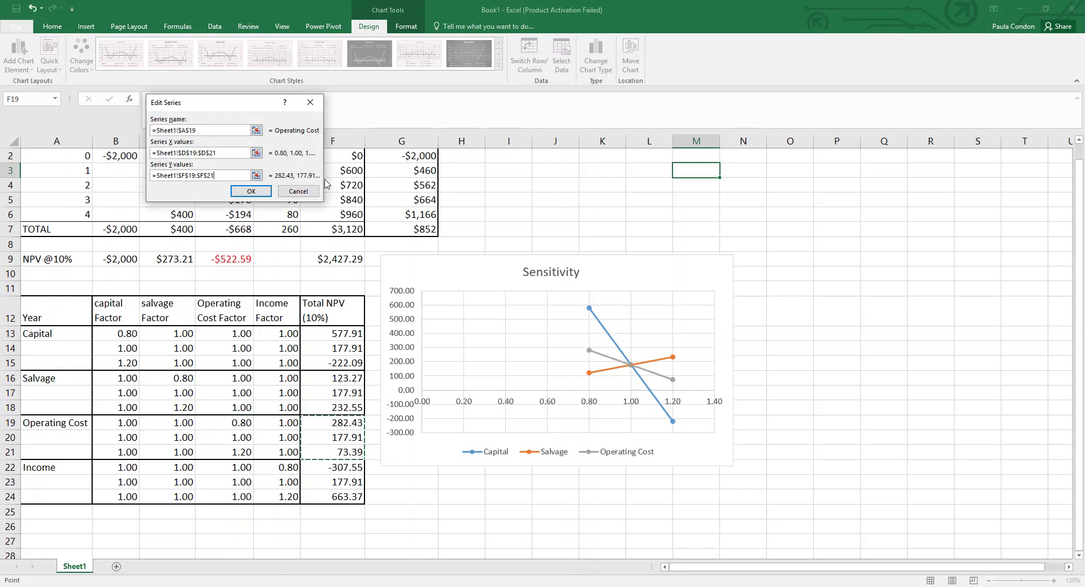
{"action": "left_click", "coordinate": [250, 194]}
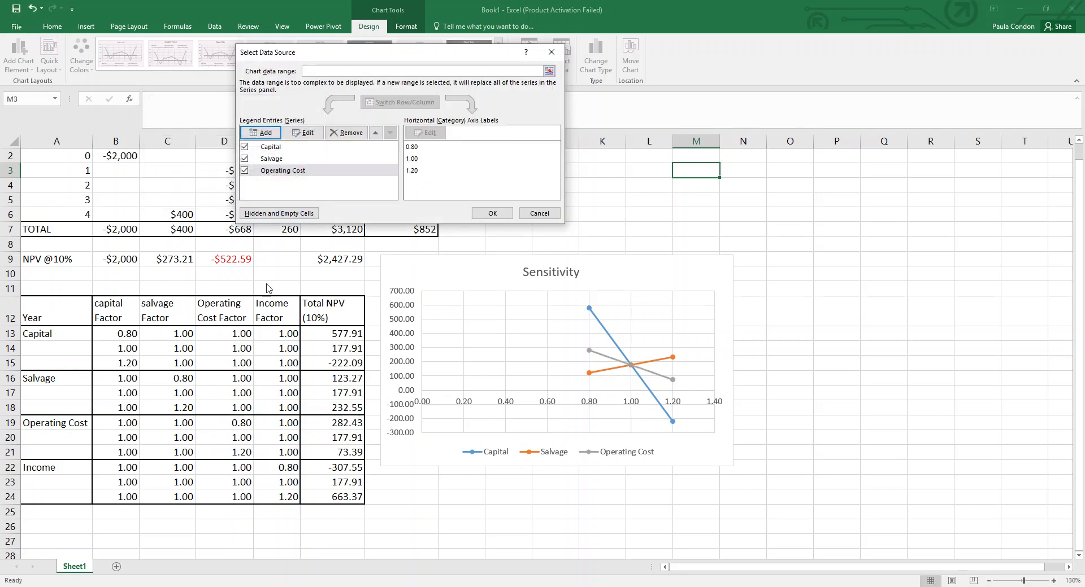
Add an Income series with its name from A22, X values E22:E24 and Y values F22:F24, and apply the data source.
{"action": "left_click", "coordinate": [259, 133]}
{"action": "left_click", "coordinate": [81, 475]}
{"action": "left_click", "coordinate": [258, 153]}
{"action": "left_click_drag", "start_coordinate": [270, 467], "coordinate": [285, 497]}
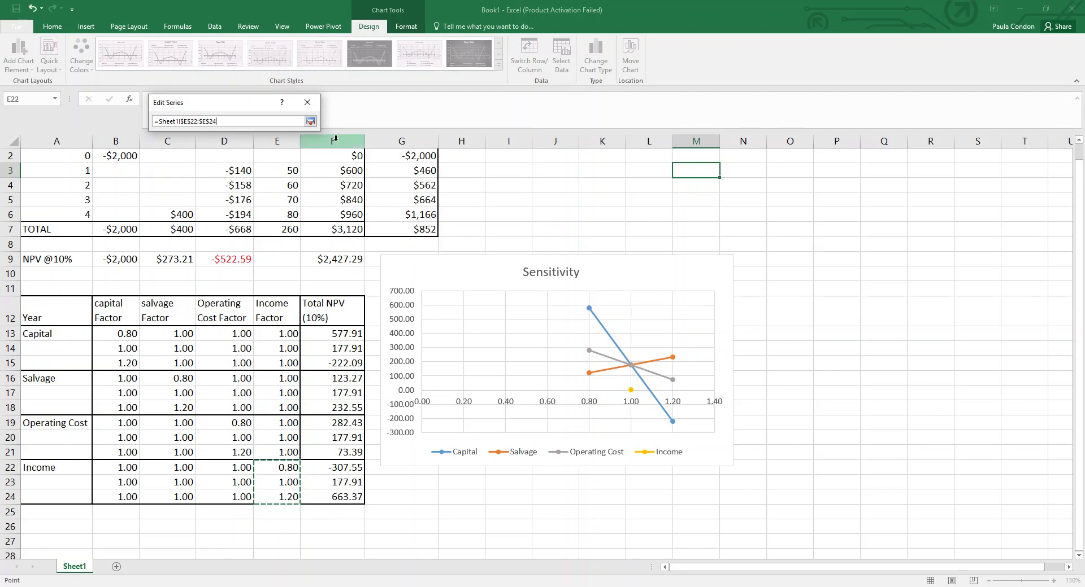
{"action": "left_click", "coordinate": [310, 121]}
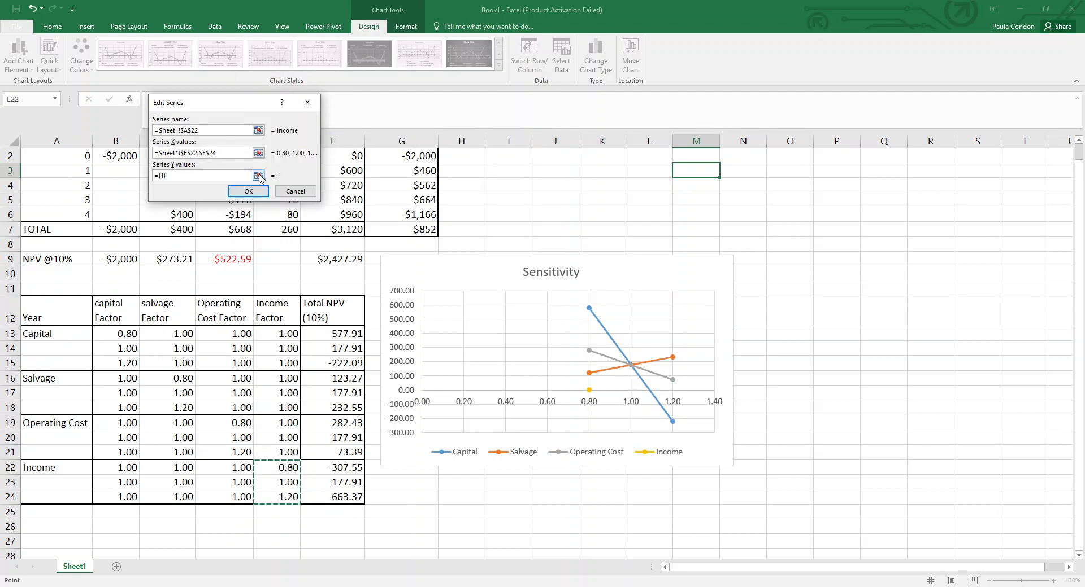
{"action": "left_click", "coordinate": [258, 175]}
{"action": "left_click_drag", "start_coordinate": [356, 471], "coordinate": [360, 498]}
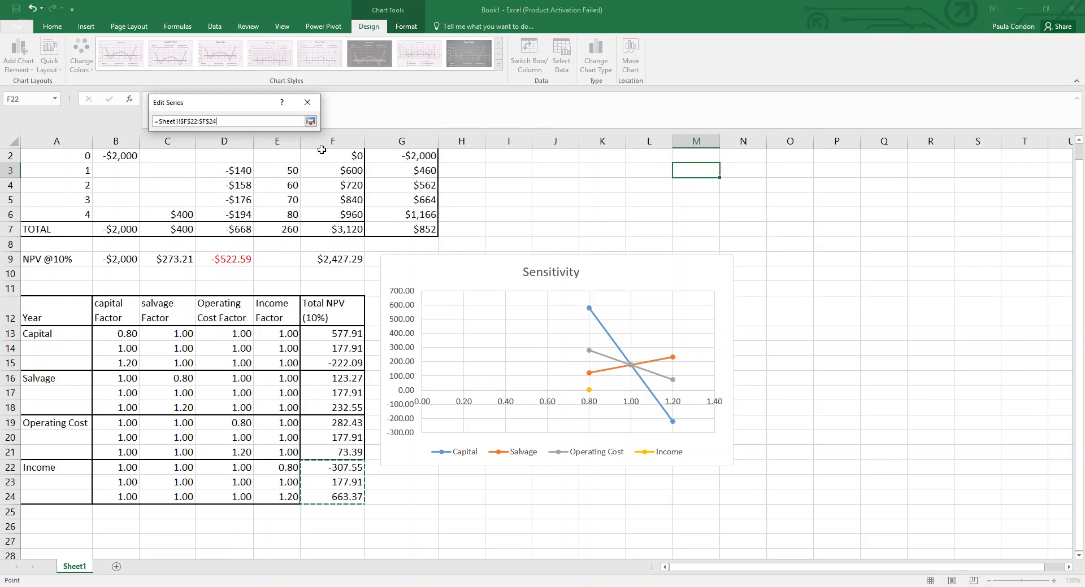
{"action": "left_click", "coordinate": [310, 121]}
{"action": "left_click", "coordinate": [249, 192]}
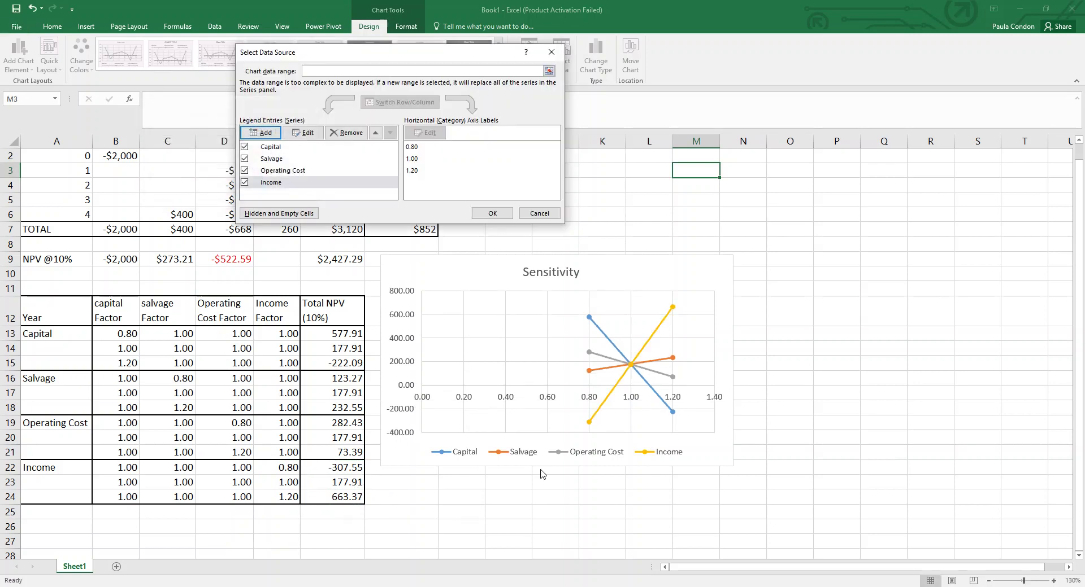
{"action": "left_click", "coordinate": [497, 213]}
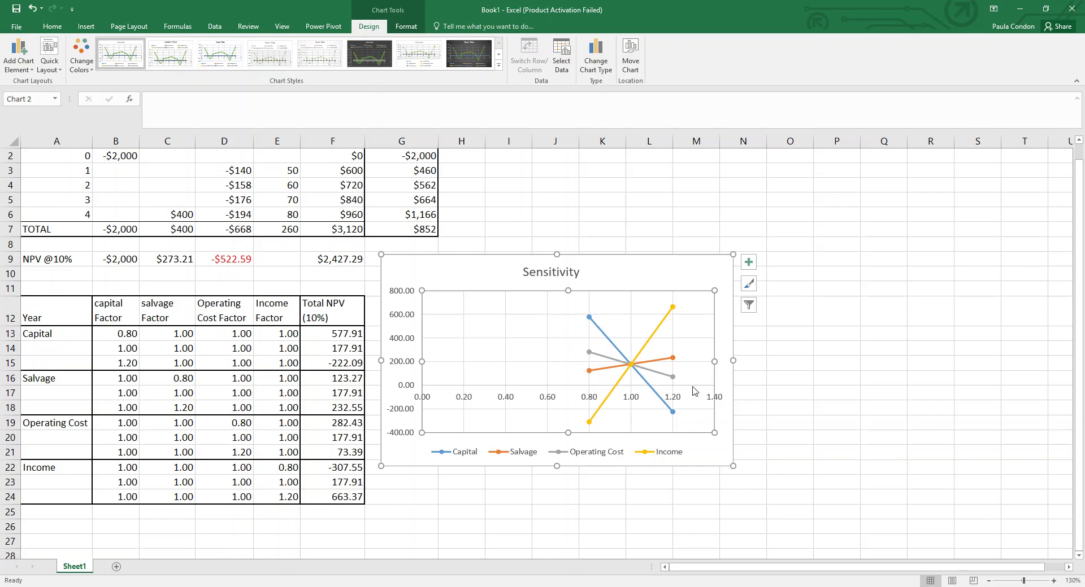
Set the chart's horizontal axis bounds to a minimum of 0.8 and a maximum of 1.2.
{"action": "right_click", "coordinate": [496, 396]}
{"action": "left_click", "coordinate": [497, 397]}
{"action": "left_click", "coordinate": [512, 397]}
{"action": "right_click", "coordinate": [528, 397]}
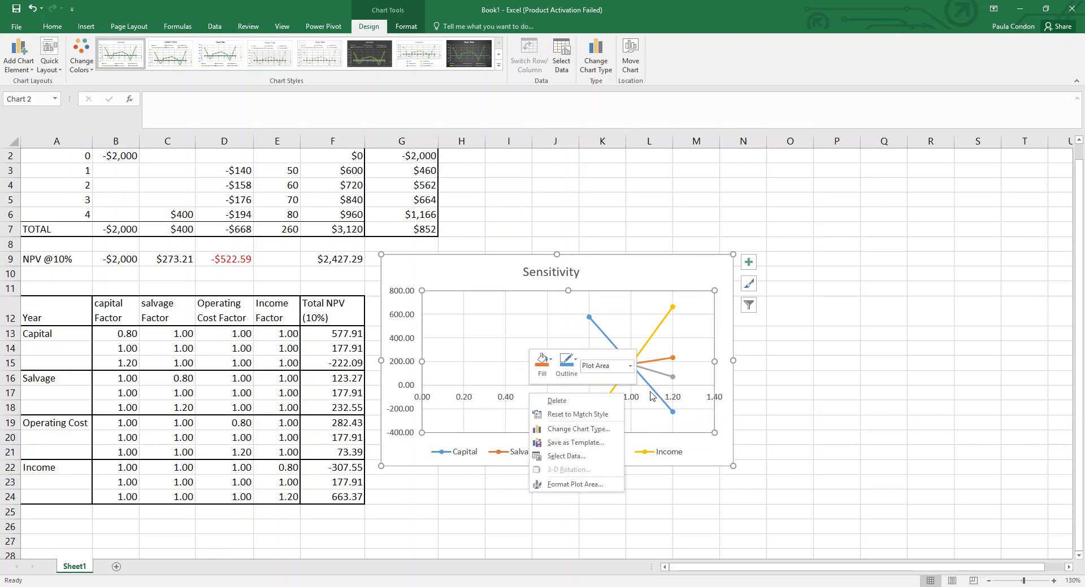
{"action": "left_click", "coordinate": [716, 398]}
{"action": "right_click", "coordinate": [699, 397]}
{"action": "left_click", "coordinate": [700, 398]}
{"action": "left_click", "coordinate": [661, 386]}
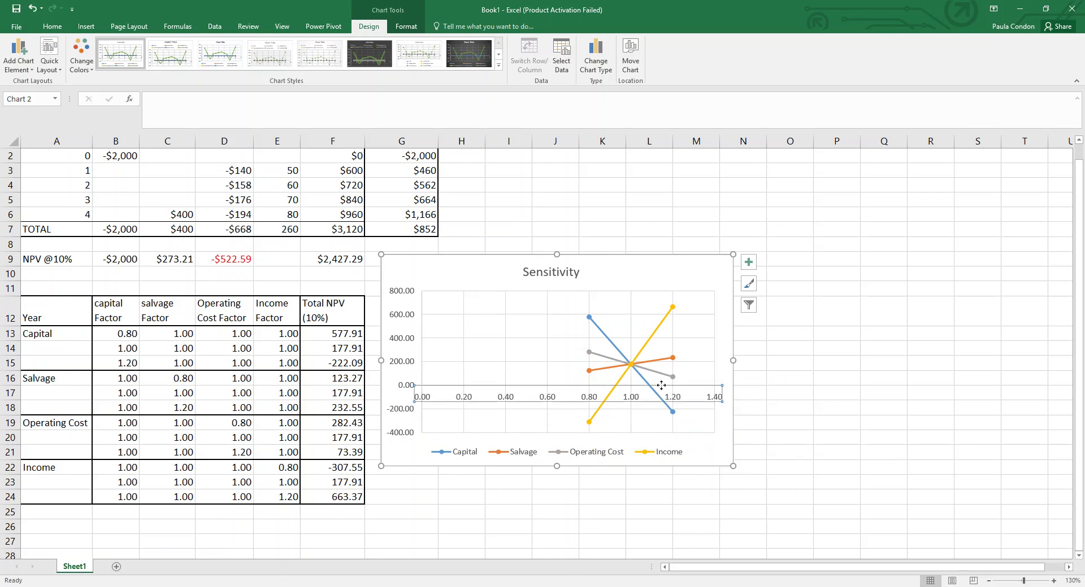
{"action": "right_click", "coordinate": [660, 385]}
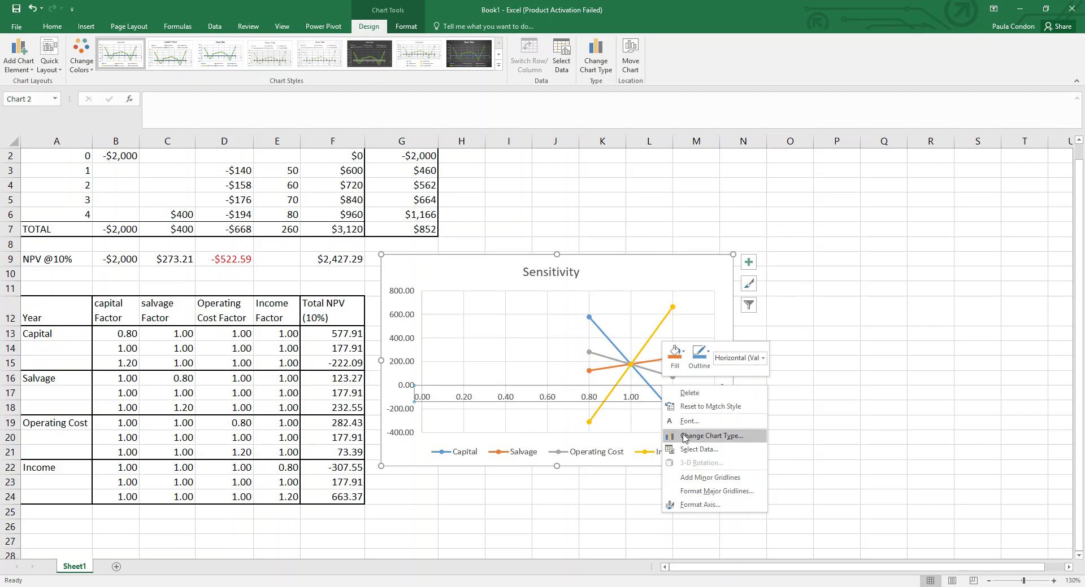
{"action": "left_click", "coordinate": [727, 510]}
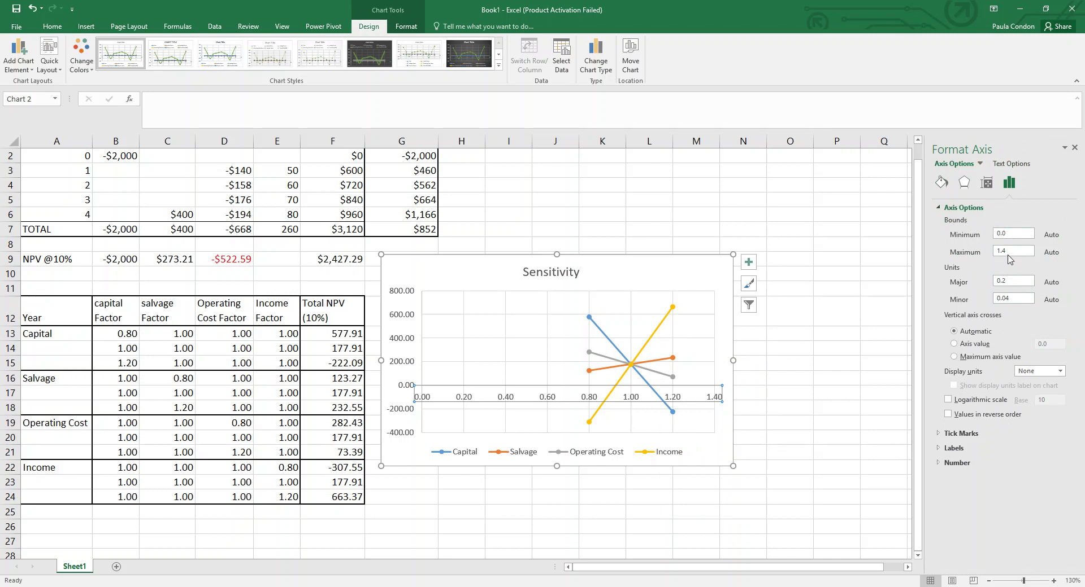
{"action": "left_click", "coordinate": [1001, 233]}
{"action": "left_click", "coordinate": [1022, 252]}
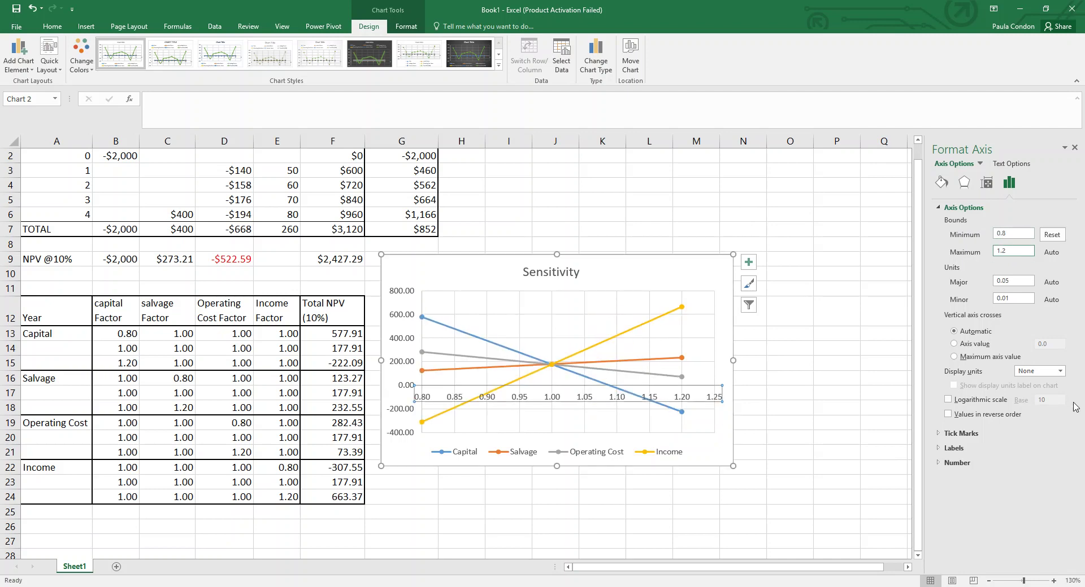
{"action": "key", "text": "Return"}
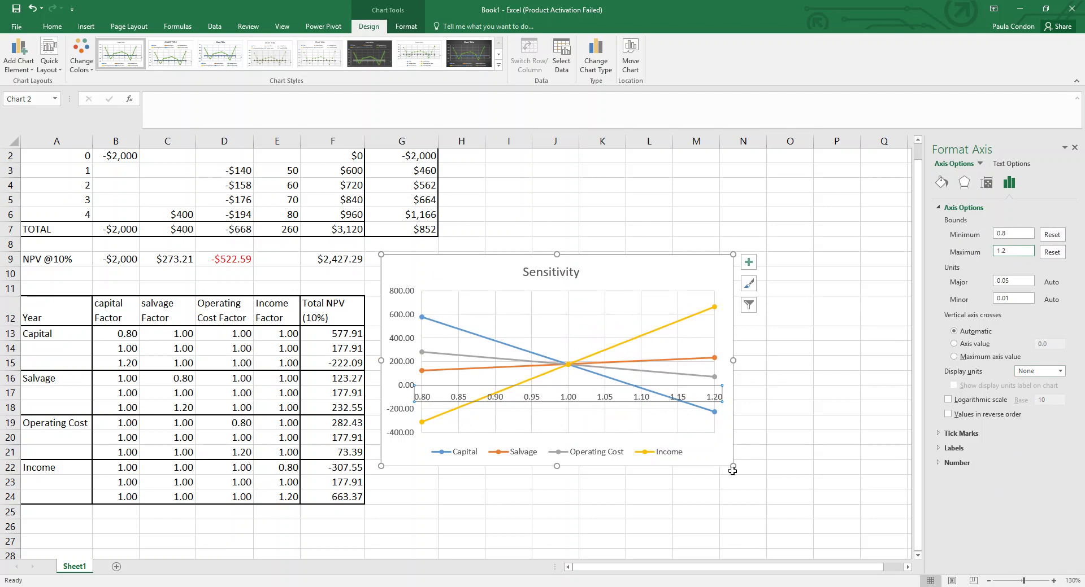
Enlarge the Sensitivity chart down to about row 25, close the formatting options and shift the chart slightly away from the factor table.
{"action": "left_click_drag", "start_coordinate": [733, 467], "coordinate": [769, 520]}
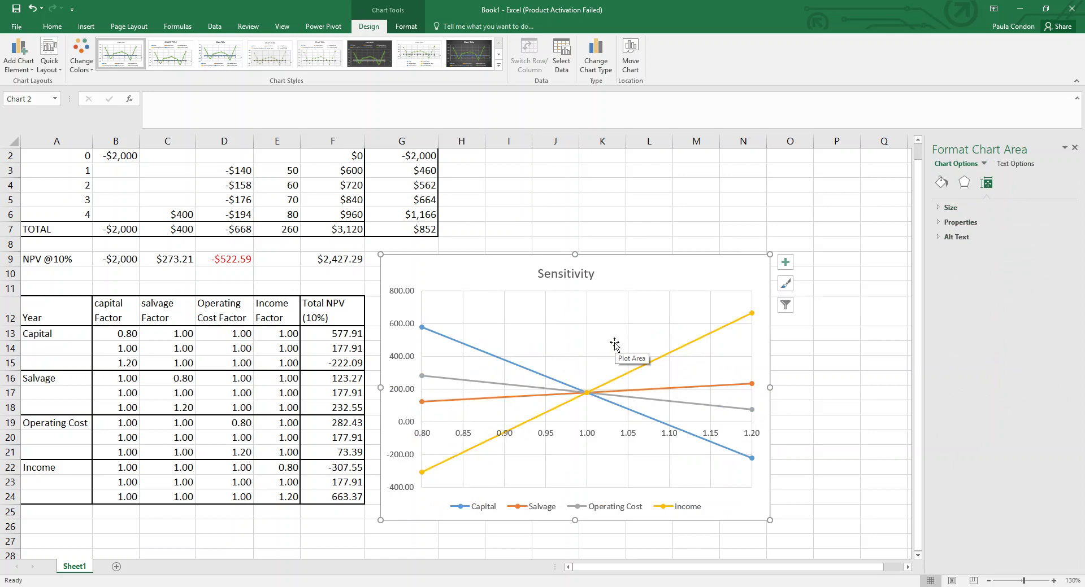
{"action": "left_click", "coordinate": [1074, 149]}
{"action": "left_click_drag", "start_coordinate": [501, 259], "coordinate": [514, 251]}
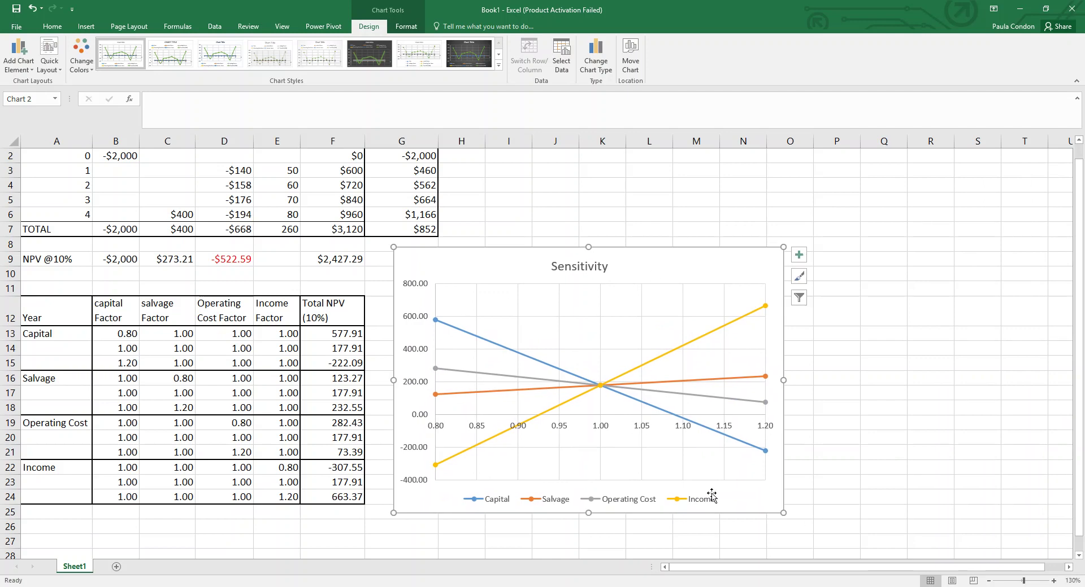